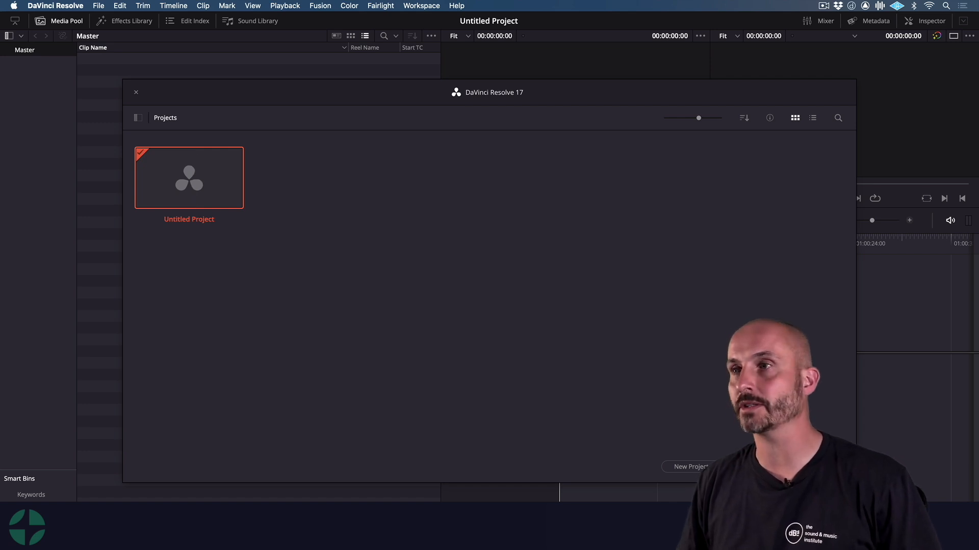
Create a new project named "Single video".
click(693, 465)
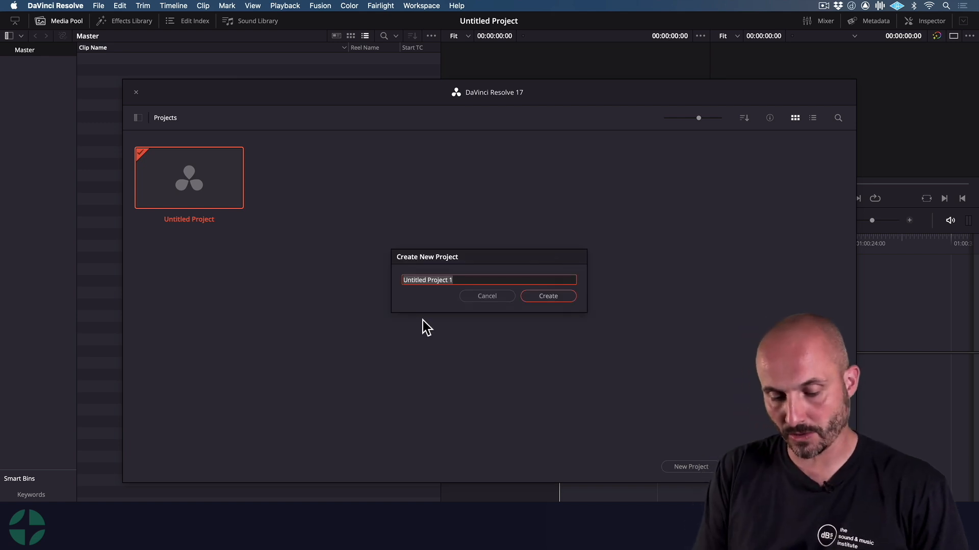
text(Single video)
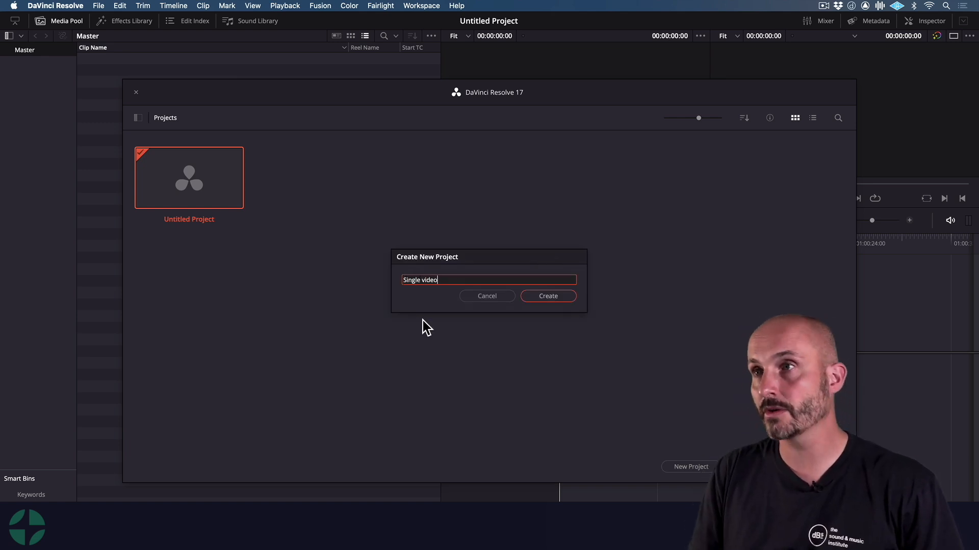
key(Return)
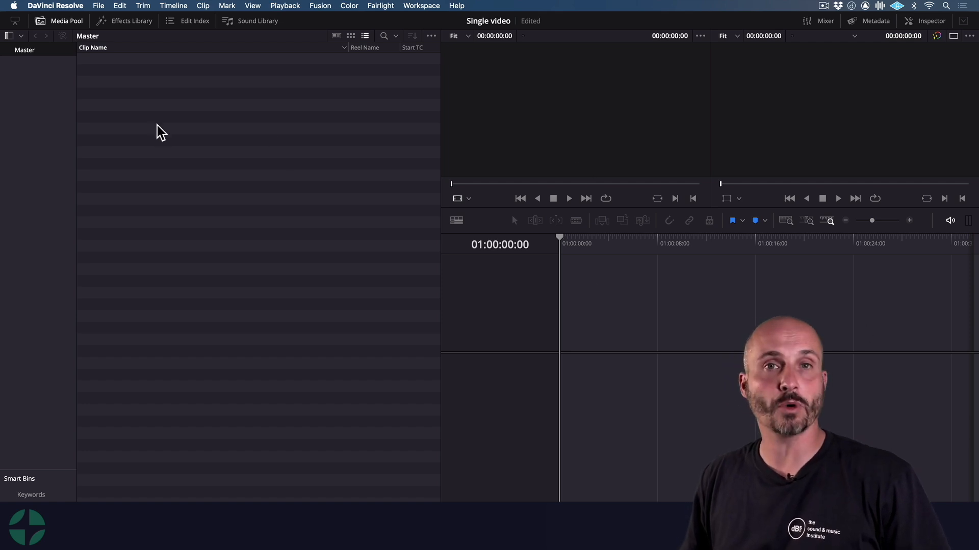
Switch to Finder and bring "real player timbre exploration desktop capture edits example 07.07.21 [Take 1]- CAM A.MOV" from the iPhone 6S footage folder into Resolve's media pool.
key(super+Tab)
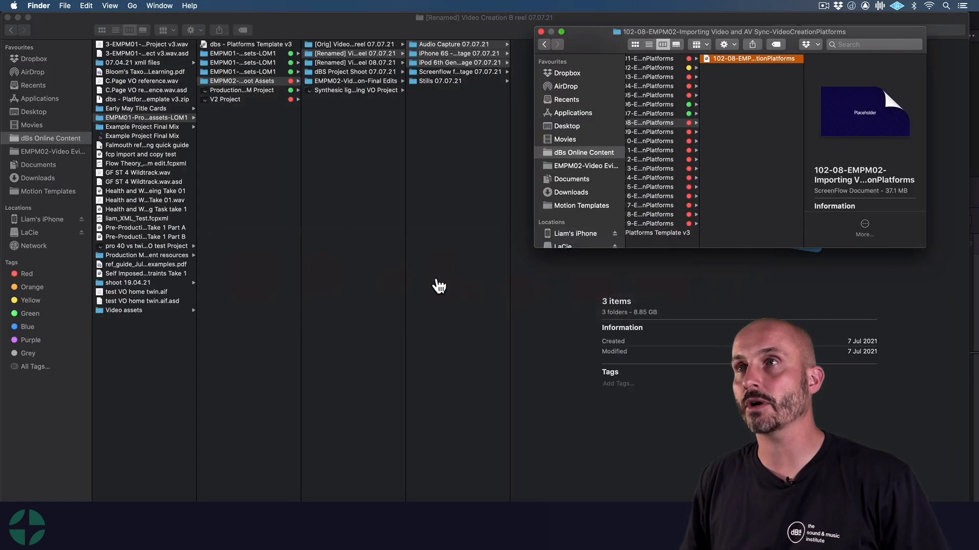
click(461, 120)
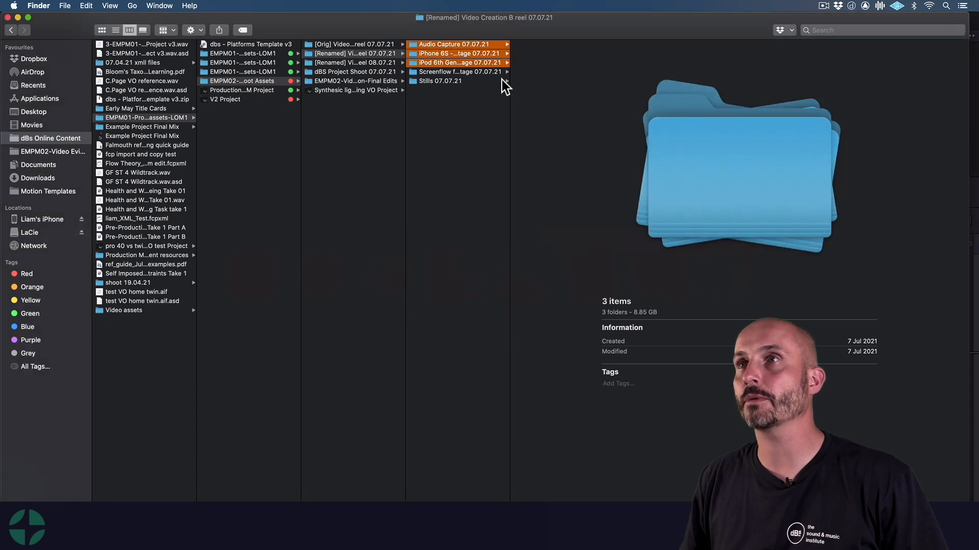
click(468, 54)
drag(575, 109, 155, 109)
key(super+Tab)
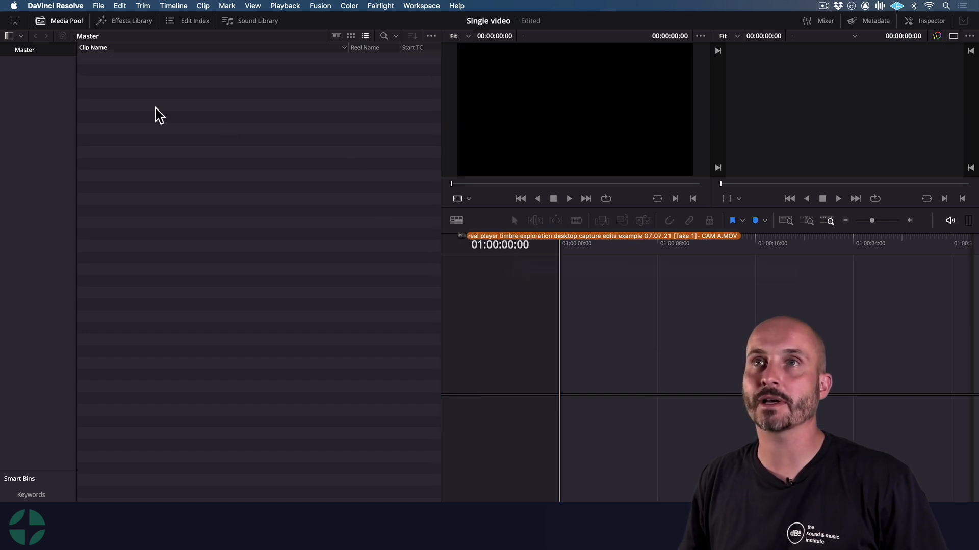
Place the real player timbre exploration clip at the timeline start and change the project frame rate to match it.
drag(155, 75, 560, 384)
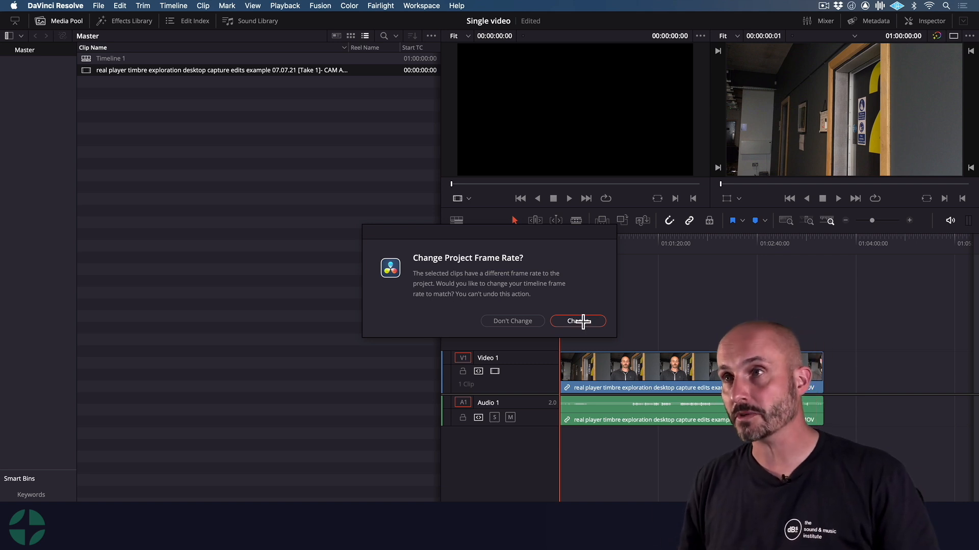
click(579, 320)
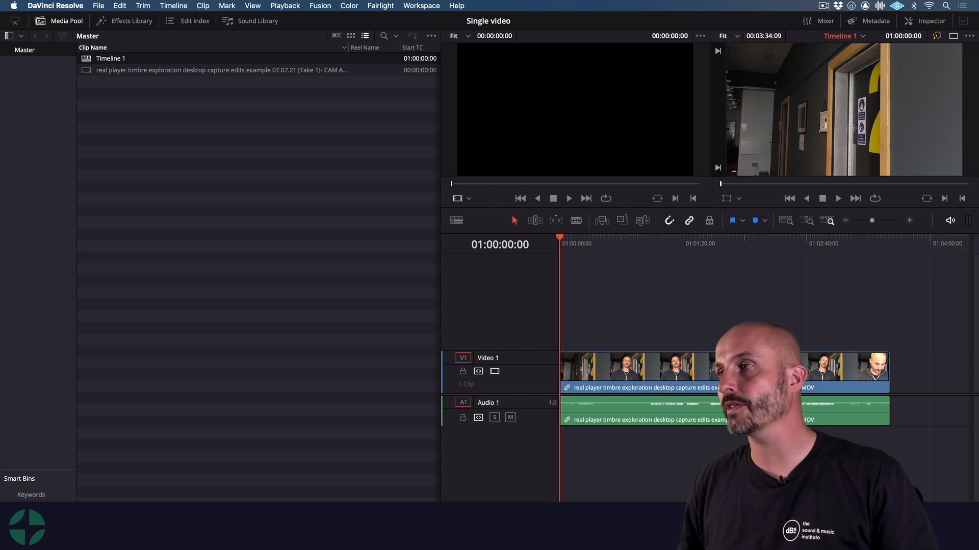
Check the timeline resolution and frame rate in the project's master settings, leaving them without making changes.
click(966, 539)
scroll(384, 193, up, 10)
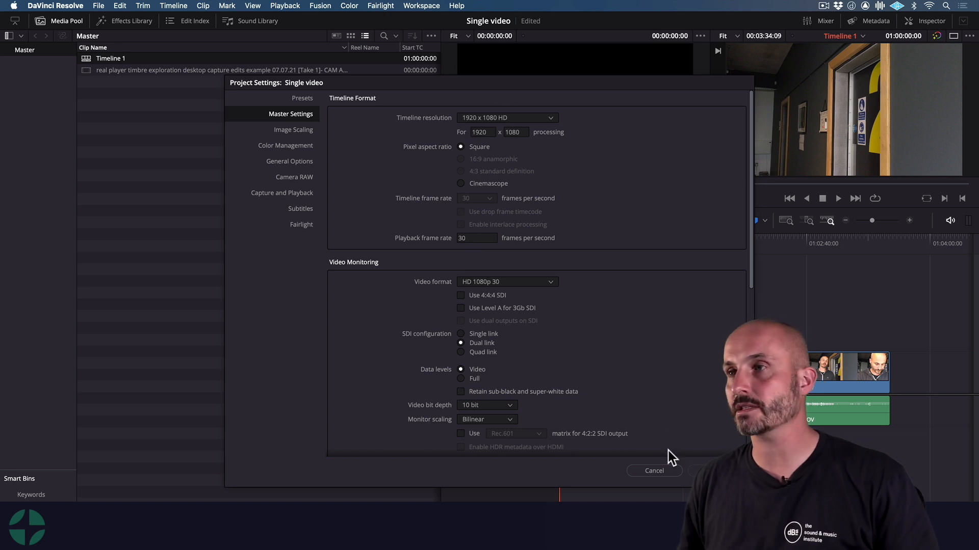
click(655, 471)
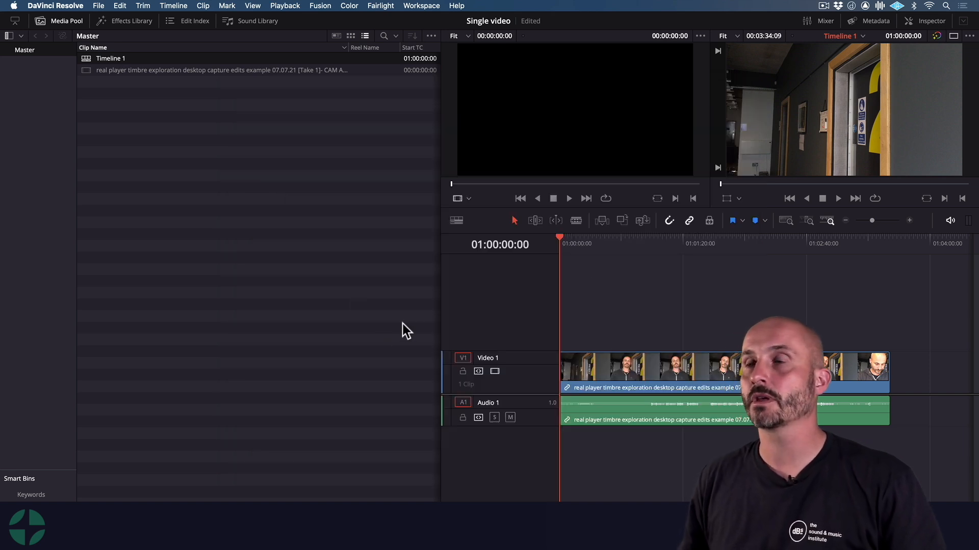
Move the playhead to 01:00:43:18, delete the real player timbre exploration clip from the timeline and save the project.
drag(612, 240, 626, 240)
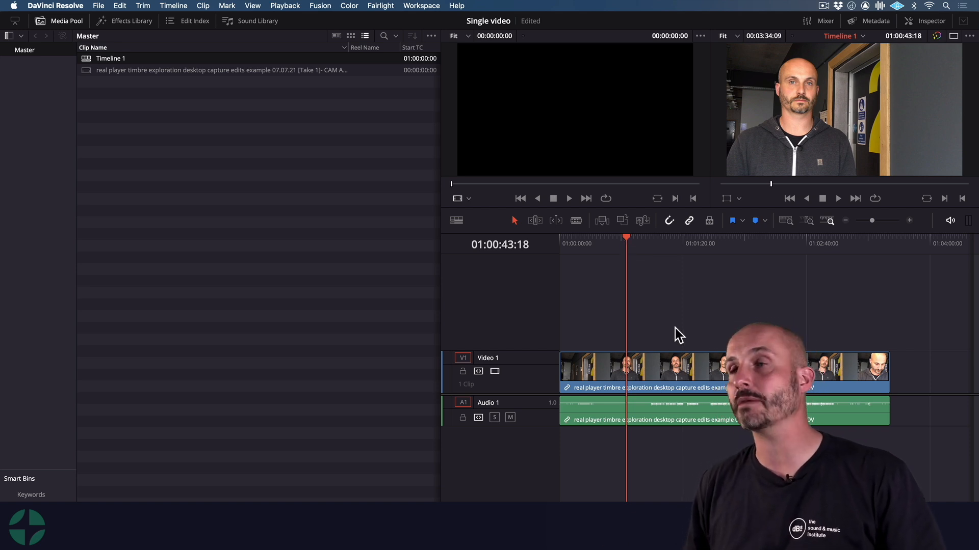
click(677, 361)
key(Delete)
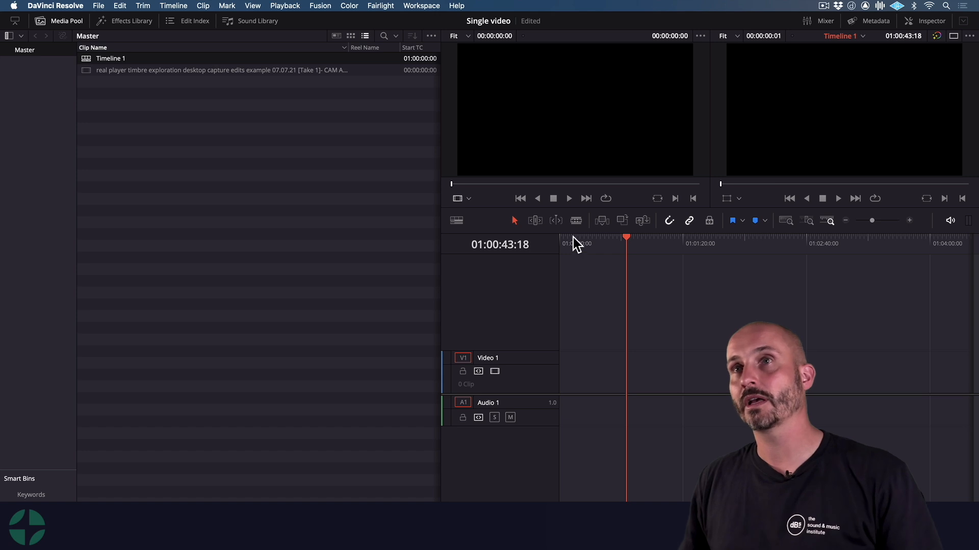
key(super+s)
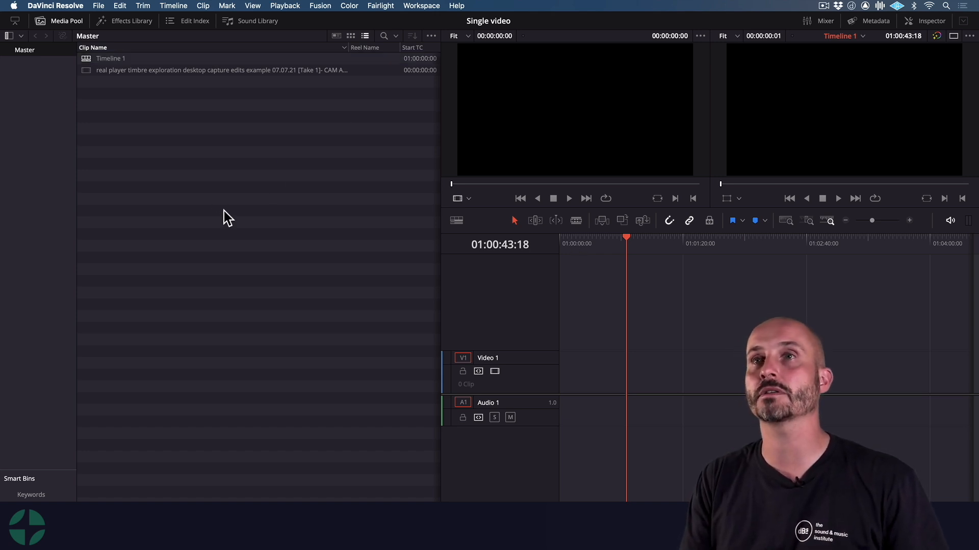
Start a media import and browse from dBs Online Content through EMPM01-Production Module-post shoot assets-LOM1 to the EMPM02-Video Evidence Creation-Post Shoot Assets folder.
click(99, 5)
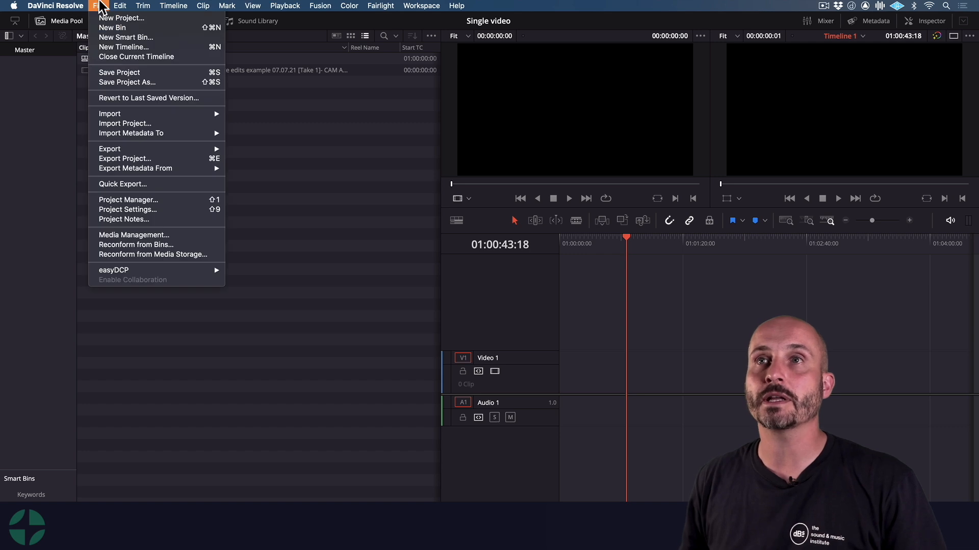
mouse_move(207, 117)
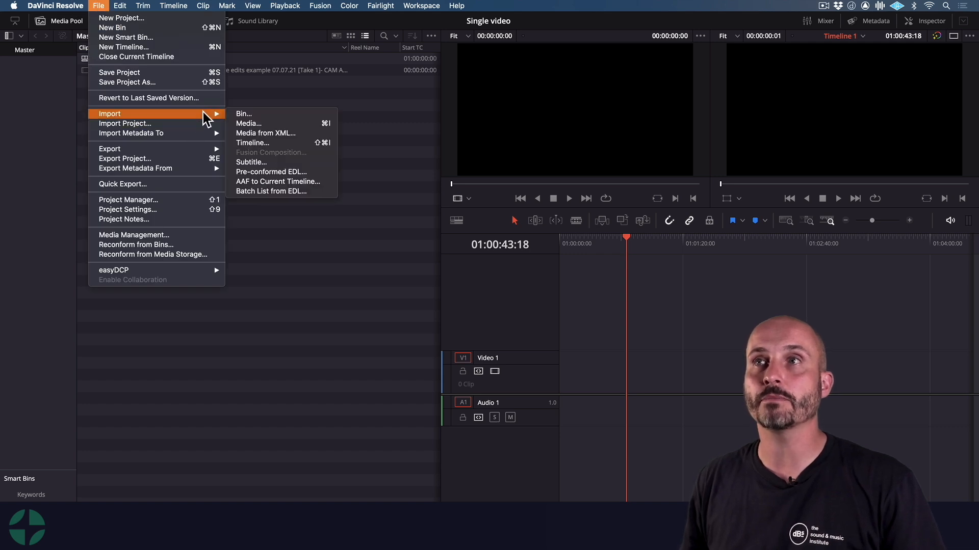
click(275, 126)
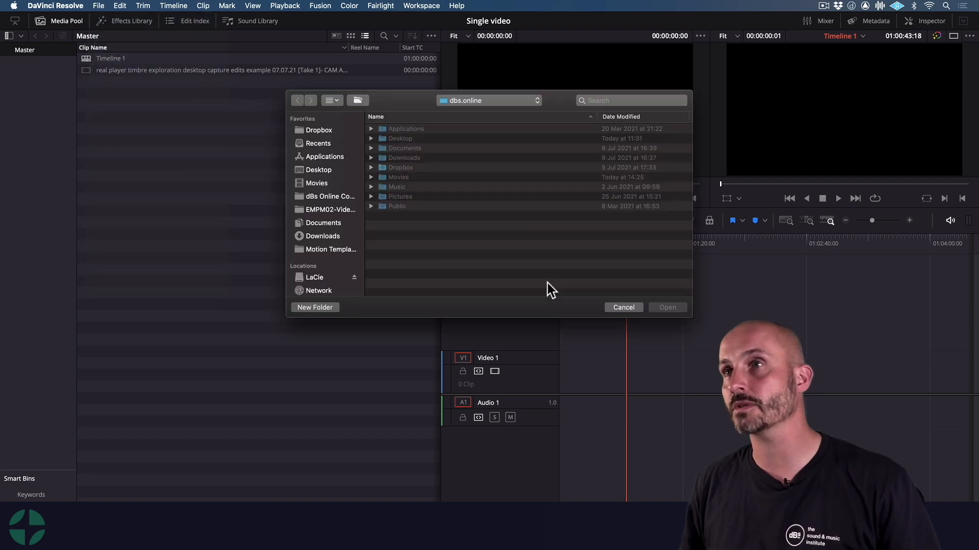
click(326, 171)
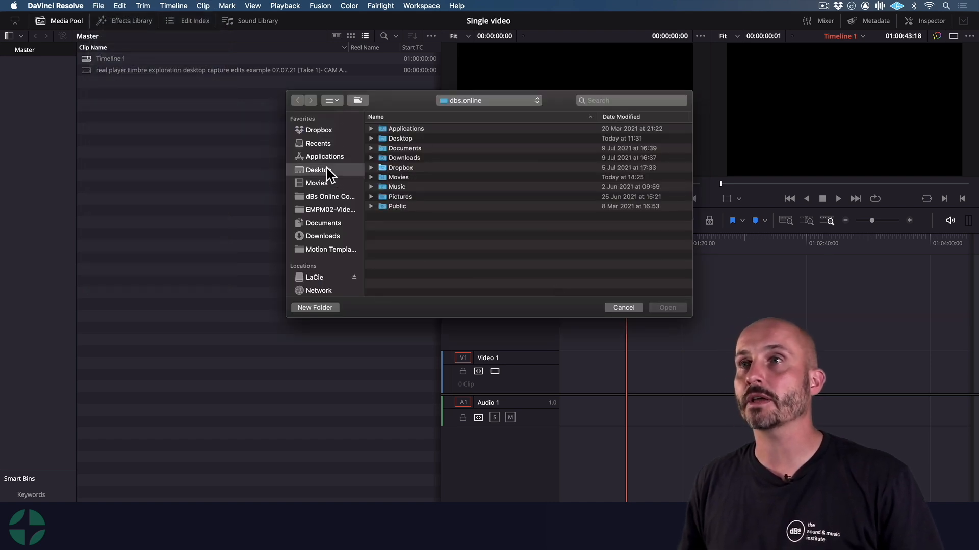
click(332, 199)
scroll(431, 239, down, 5)
scroll(431, 234, up, 3)
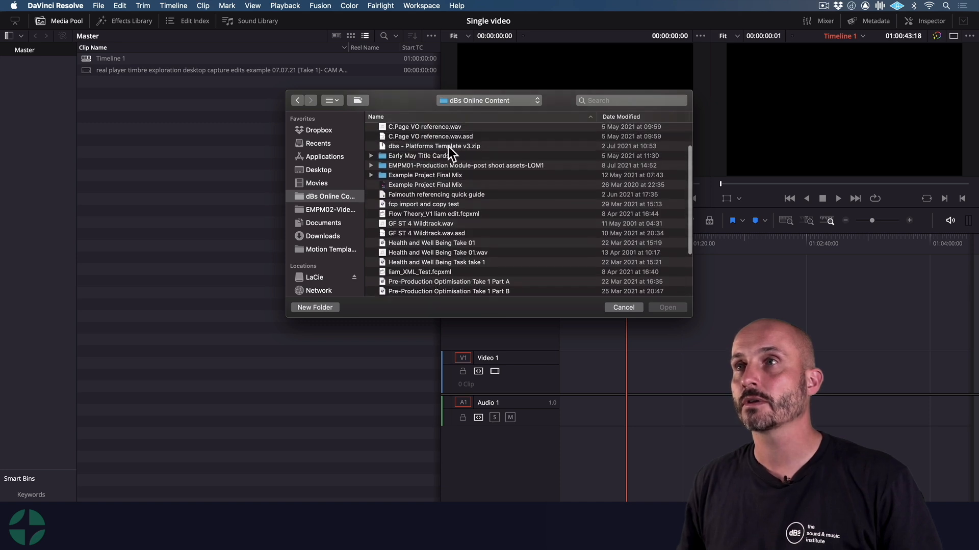
double_click(448, 164)
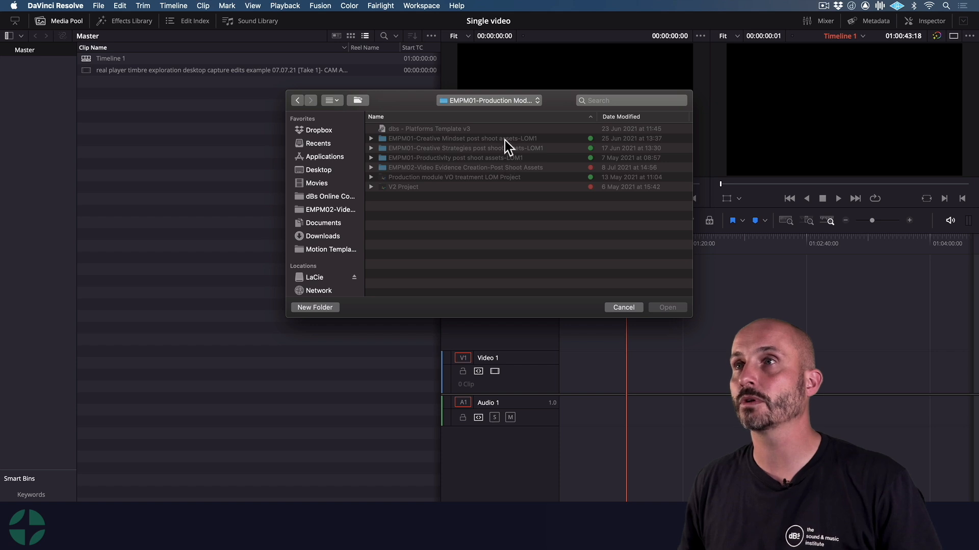
double_click(497, 166)
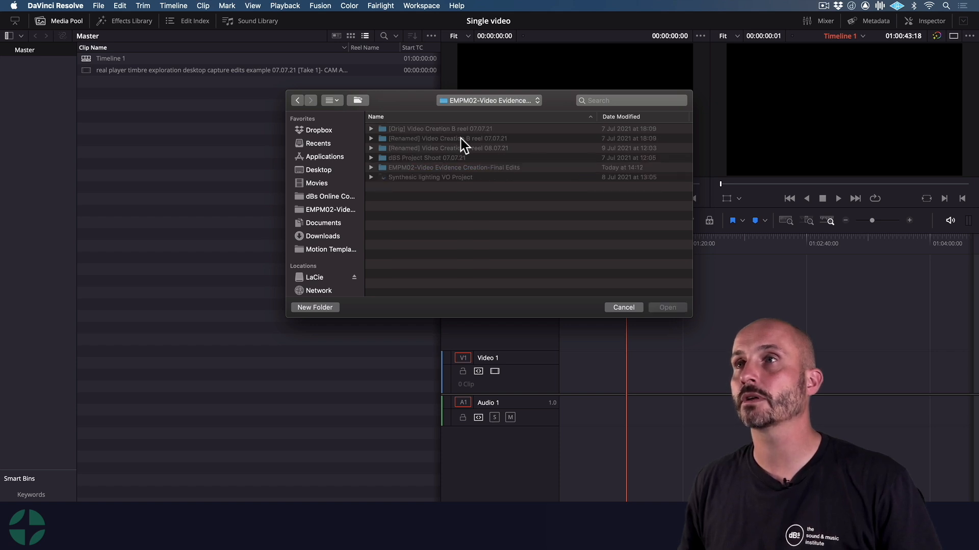
Select "Rule of thirds 07.07.21- CAM A.MOV" in the iPhone 6S - Cam A Footage folder of the [Renamed] Video Creation B reel 07.07.21.
click(424, 139)
click(371, 138)
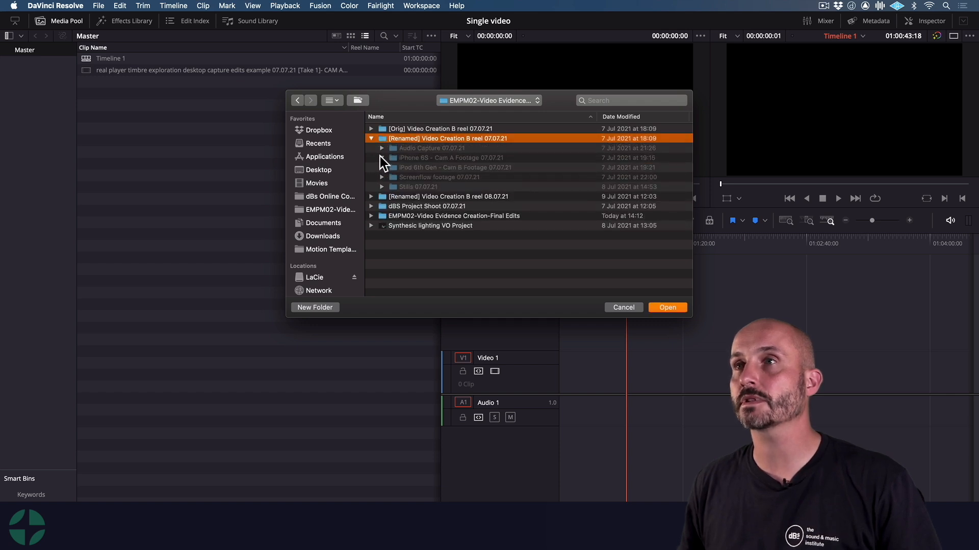
click(382, 158)
scroll(482, 228, down, 2)
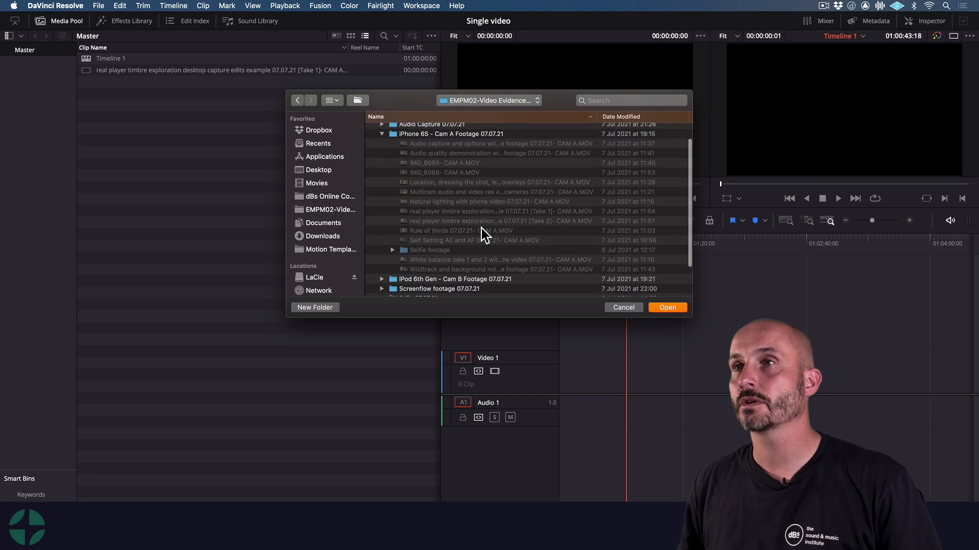
click(479, 231)
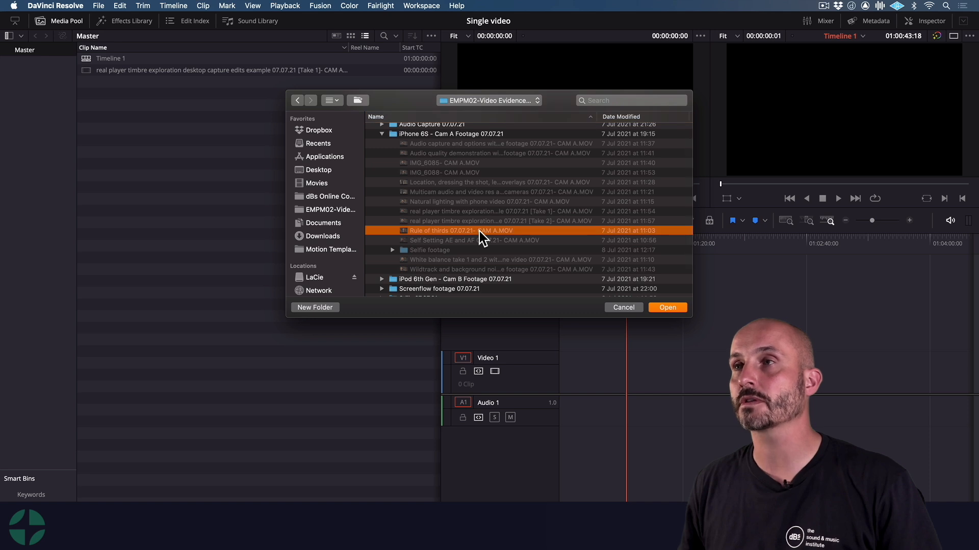
scroll(561, 234, up, 2)
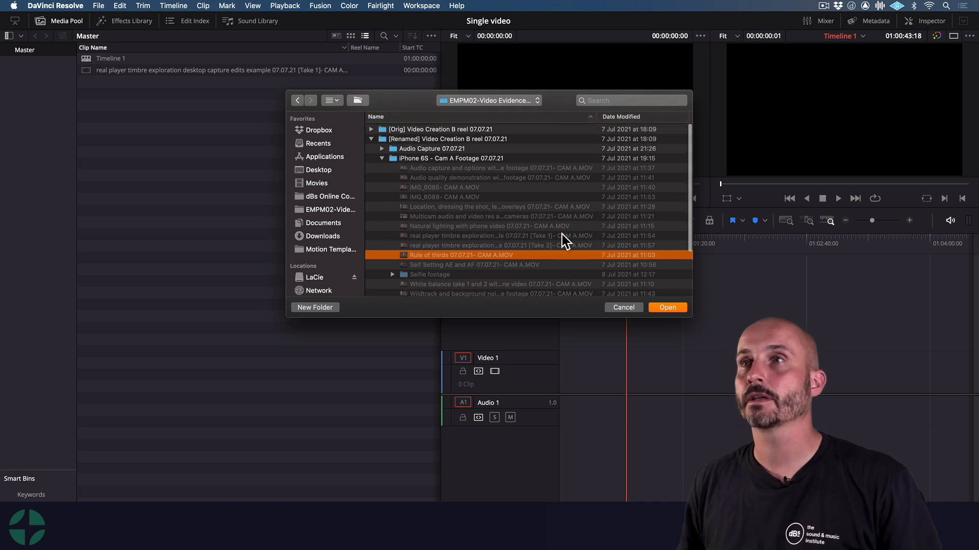
Add "Rule of thirds 07.07.21.aif" from the renamed reel's Audio Capture folder to the selection and import both files.
click(371, 129)
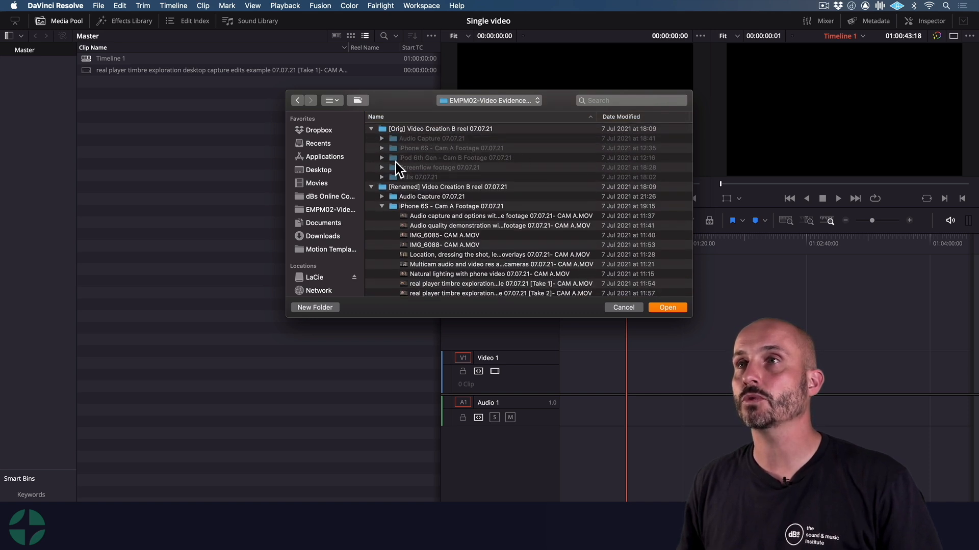
click(382, 197)
scroll(469, 220, down, 5)
scroll(469, 220, up, 6)
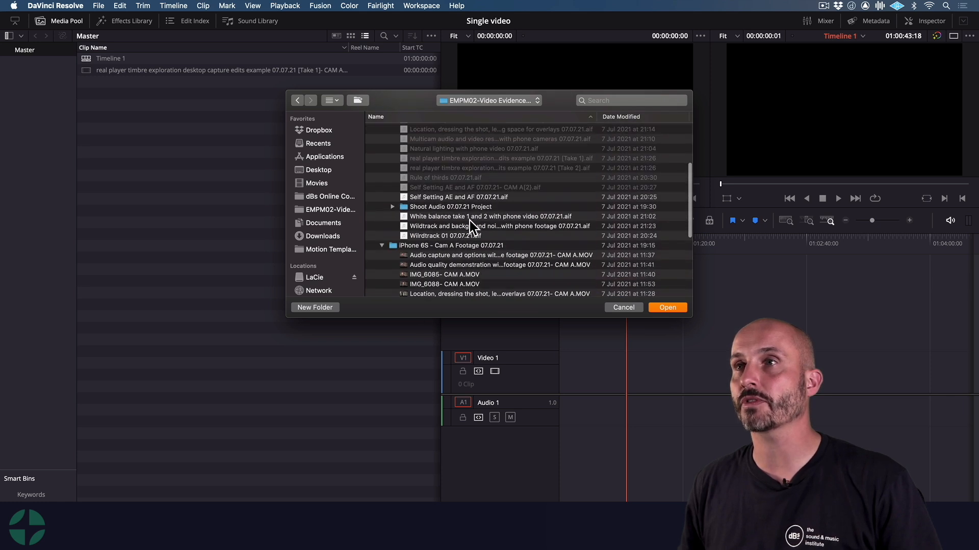
click(442, 225)
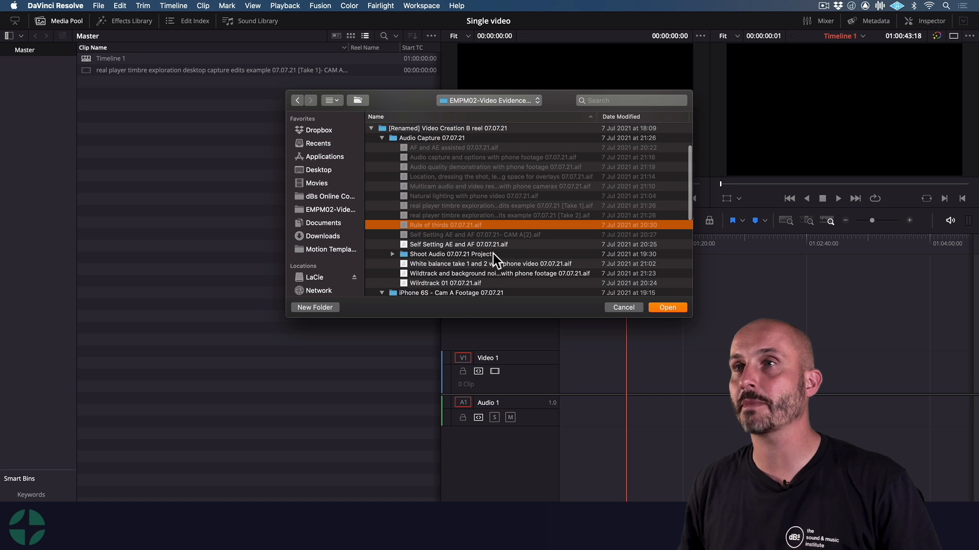
scroll(494, 254, down, 5)
scroll(473, 231, up, 3)
scroll(472, 230, down, 3)
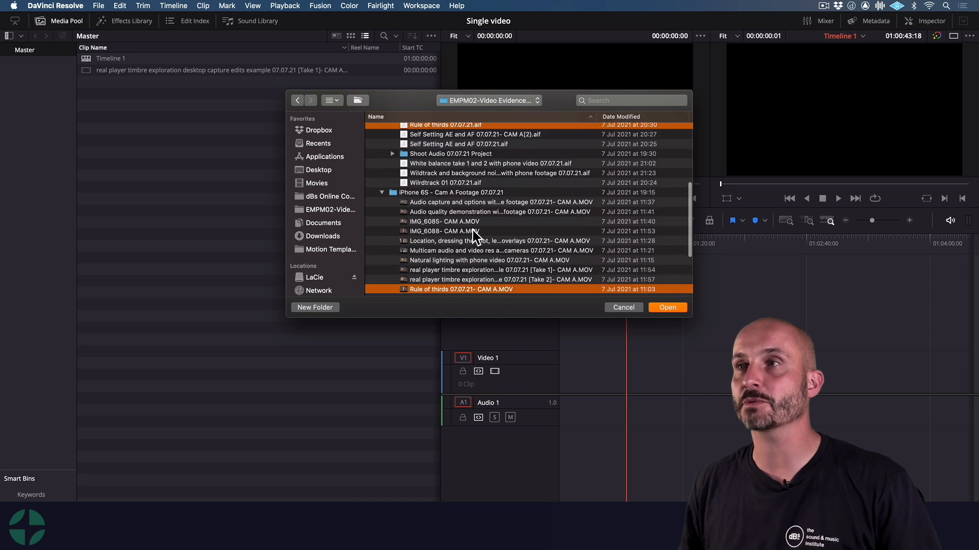
click(671, 308)
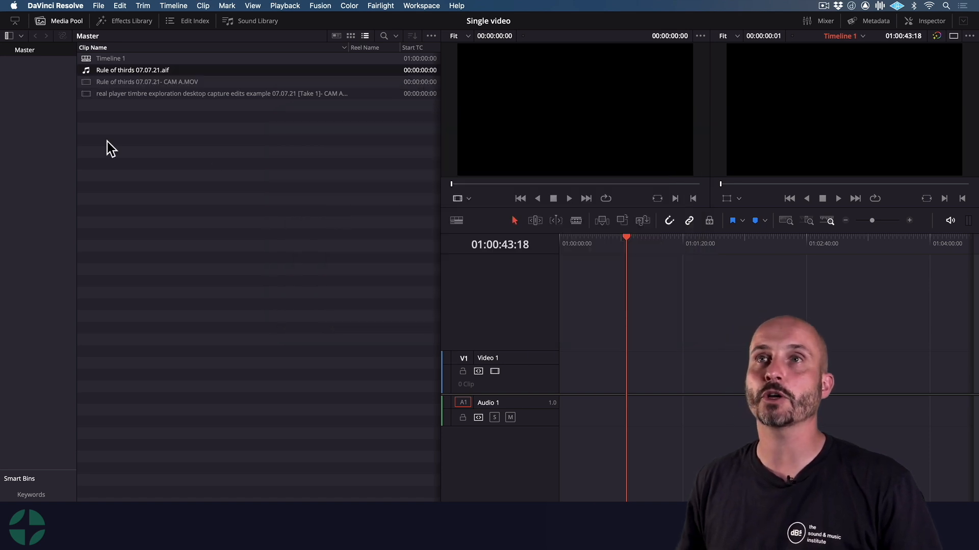
click(139, 69)
click(161, 82)
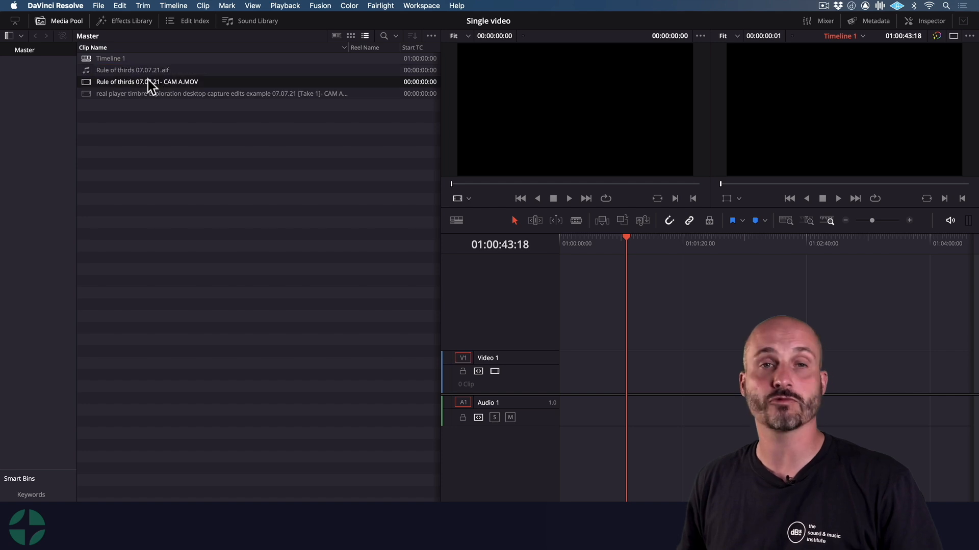
click(145, 71)
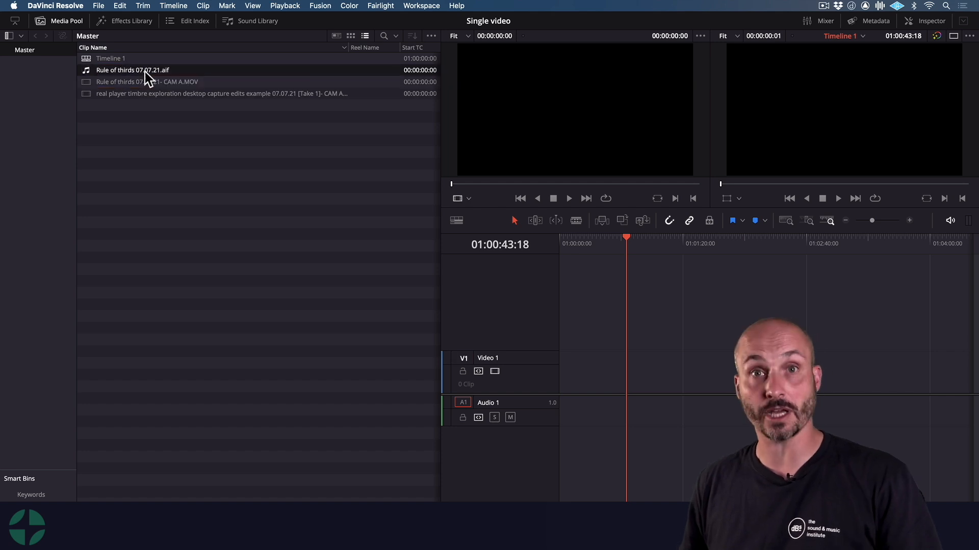
super+click(174, 81)
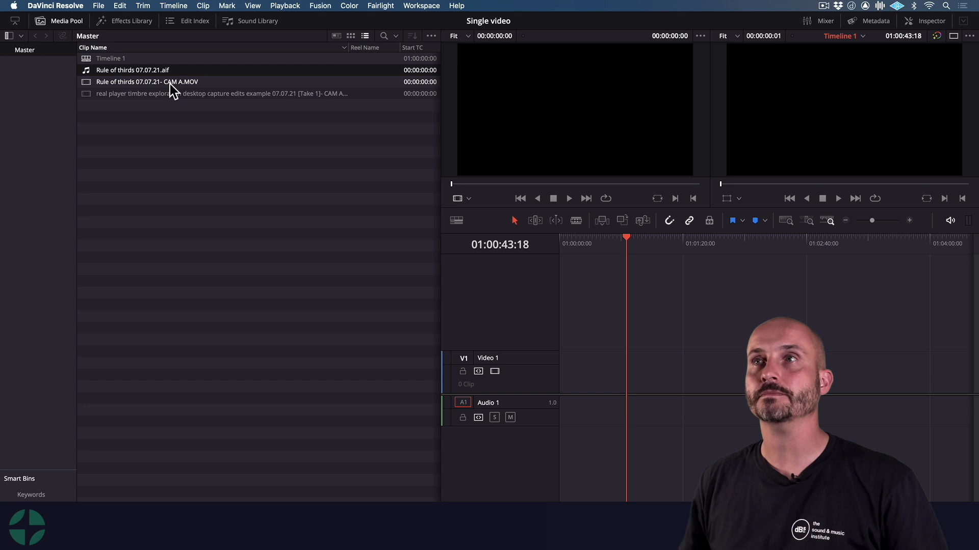
Place the Rule of thirds CAM A video at the timeline start and the Rule of thirds .aif audio below it on a new Audio 2 track.
click(128, 82)
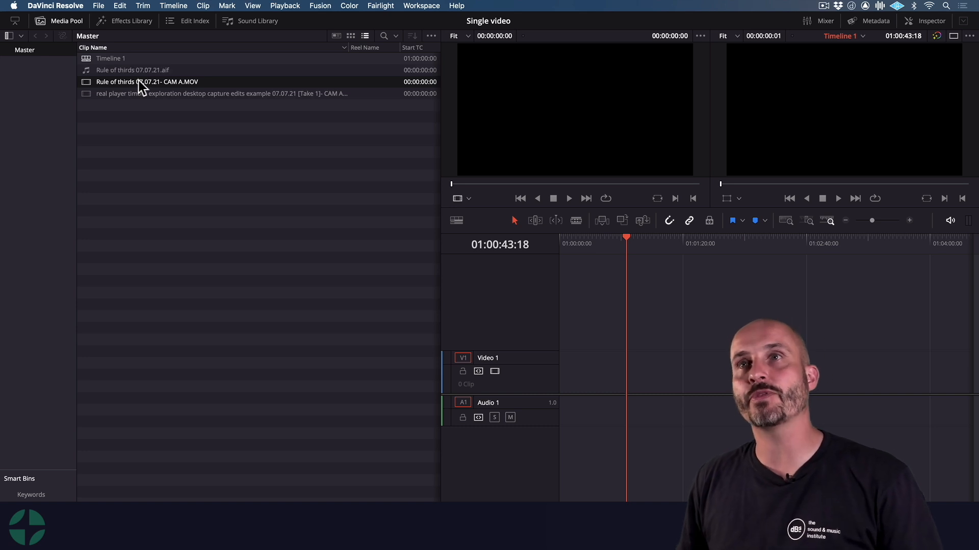
drag(124, 79, 564, 378)
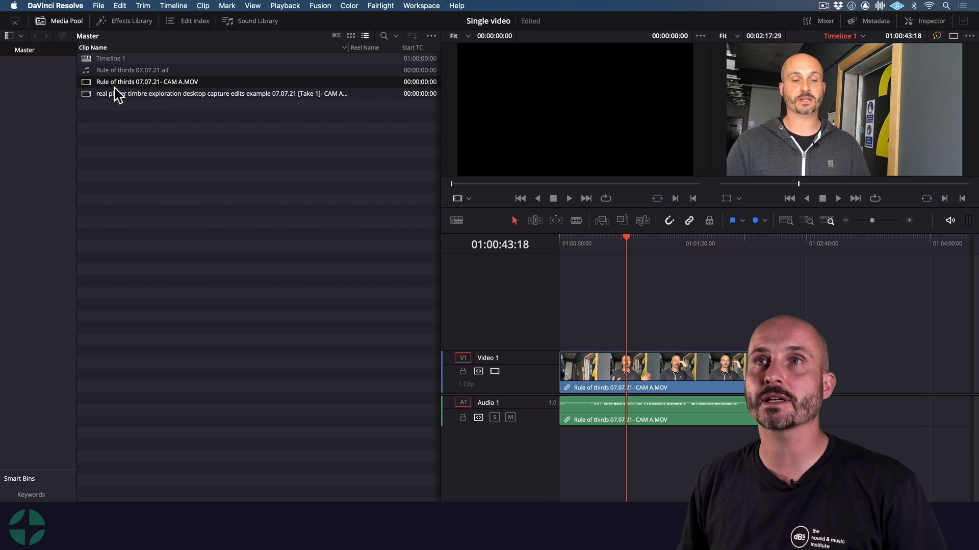
drag(115, 71, 566, 444)
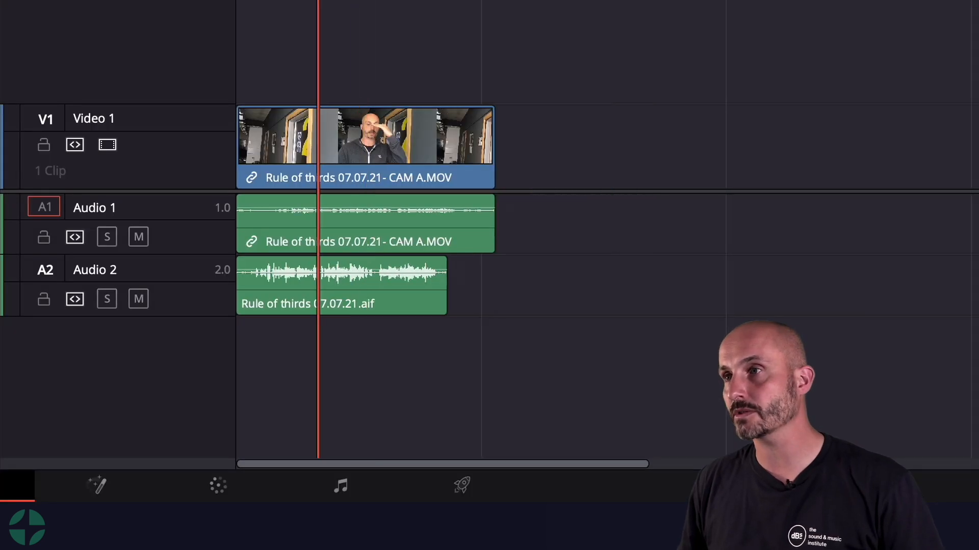
Try manually sliding the Rule of thirds .aif clip on Audio 2 to match the camera audio waveform, with the playhead on the sync peaks.
key(super+minus)
key(super+minus)
key(super+equal)
key(super+equal)
key(super+equal)
key(super+equal)
key(super+equal)
key(super+equal)
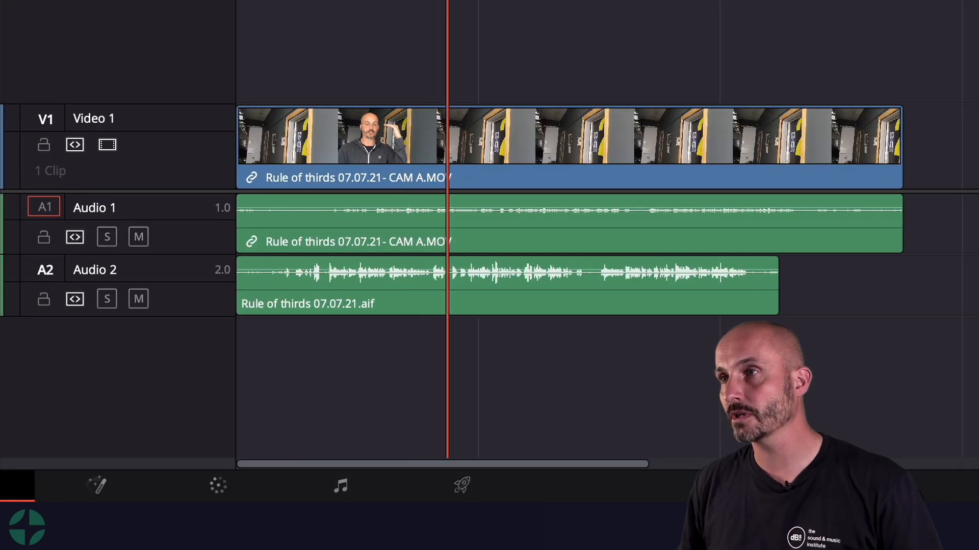
scroll(506, 286, left, 2)
scroll(506, 290, right, 2)
scroll(507, 291, left, 4)
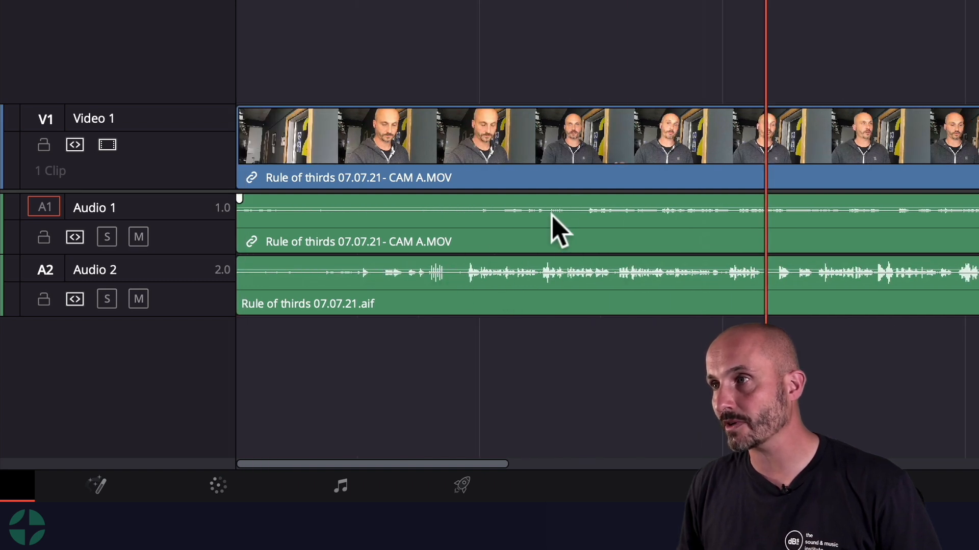
drag(431, 276, 555, 280)
drag(544, 0, 548, 0)
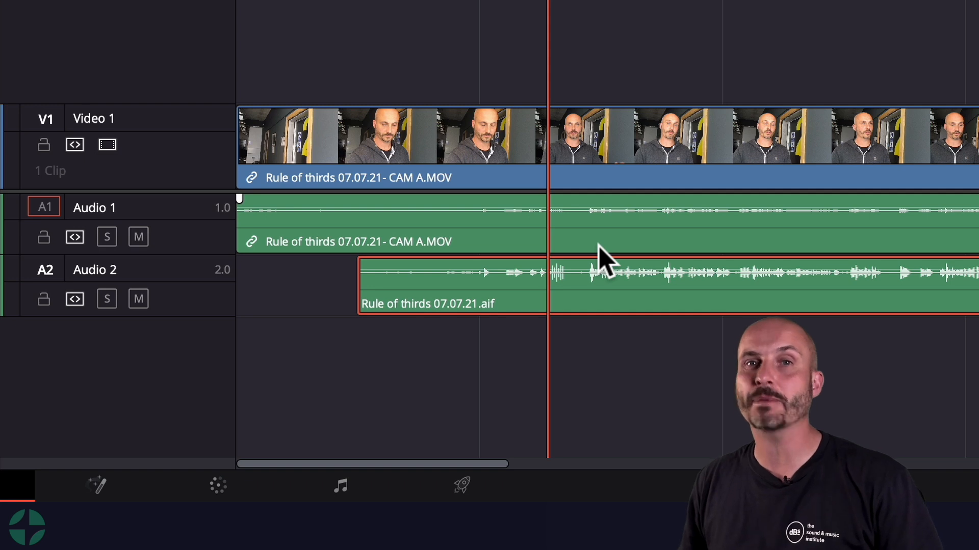
Undo the manual audio alignment and the placement of both Rule of thirds clips on the timeline.
key(super+z)
key(super+z)
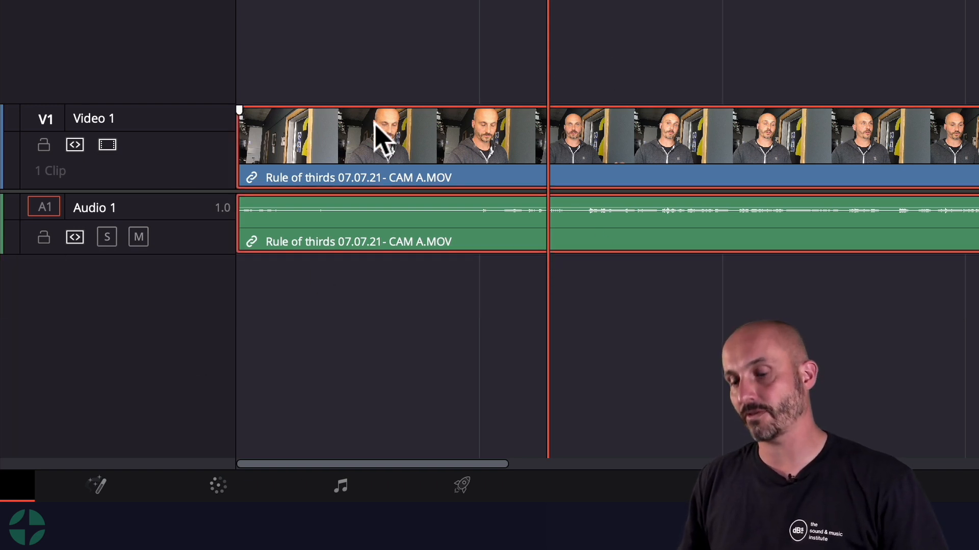
key(super+z)
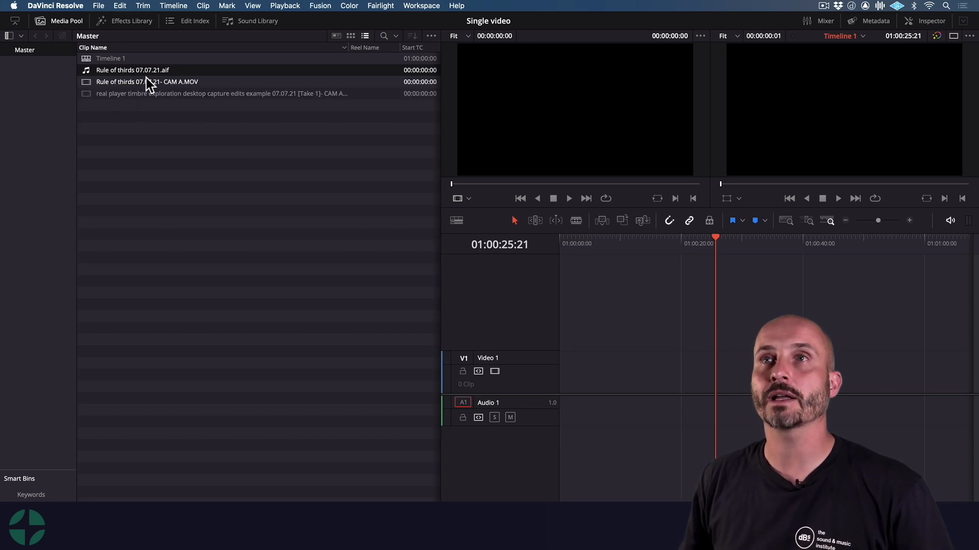
Create a multicam clip named "Rule of thirds 07.07.21 Multicam" from the .aif and CAM A clips, with Angle Sync set to Sound.
super+click(147, 81)
right_click(120, 69)
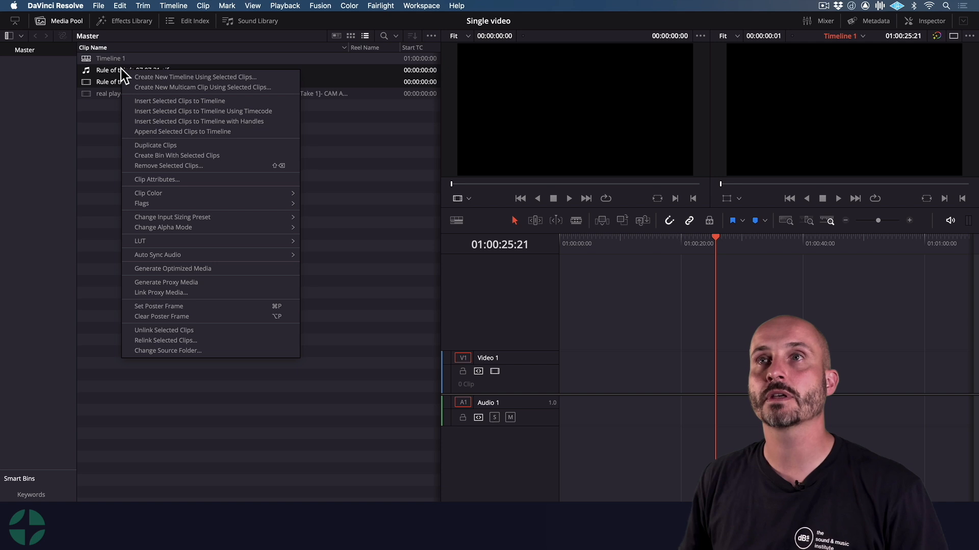
click(200, 87)
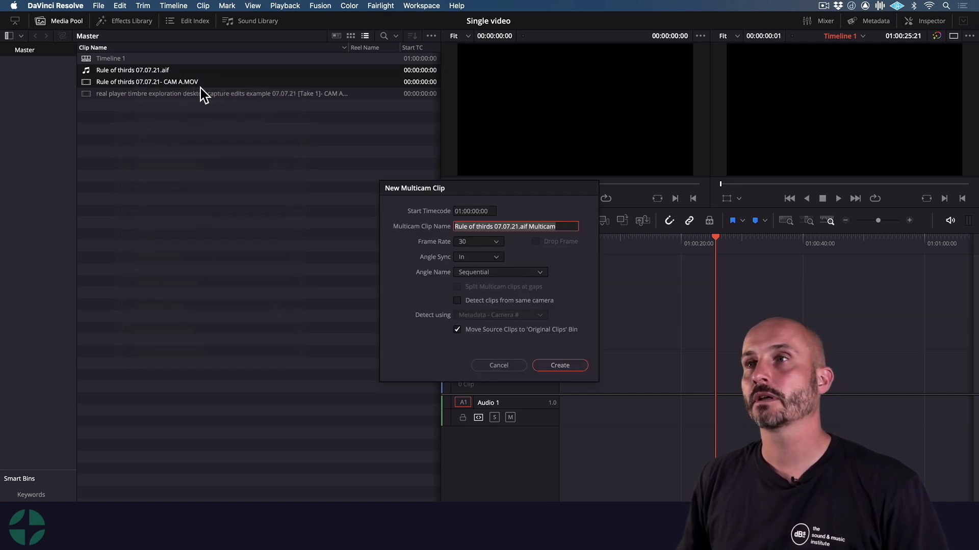
click(525, 226)
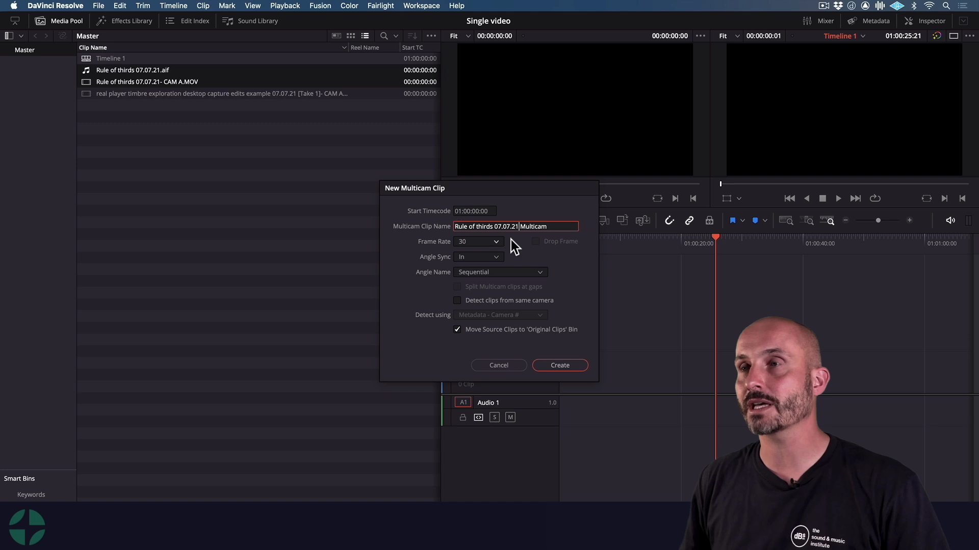
click(487, 257)
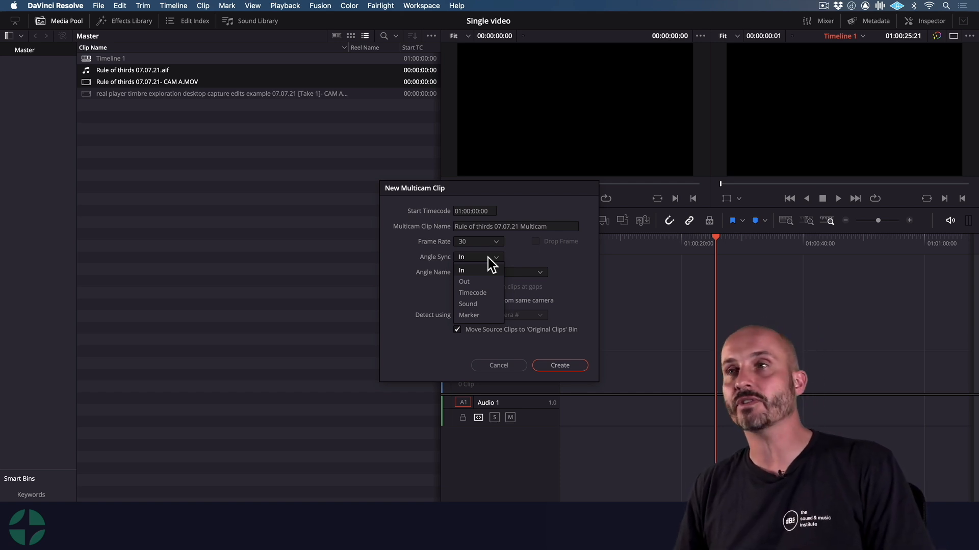
click(489, 307)
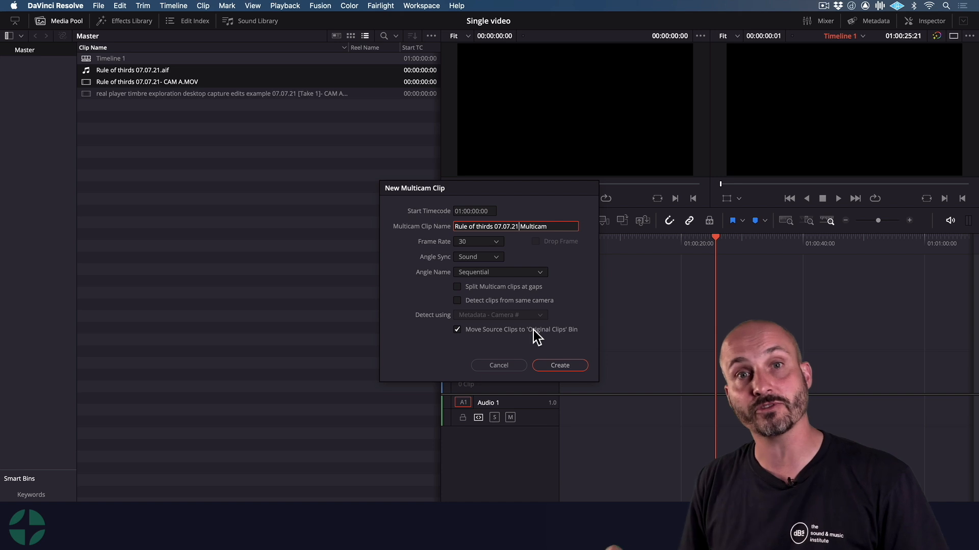
click(575, 365)
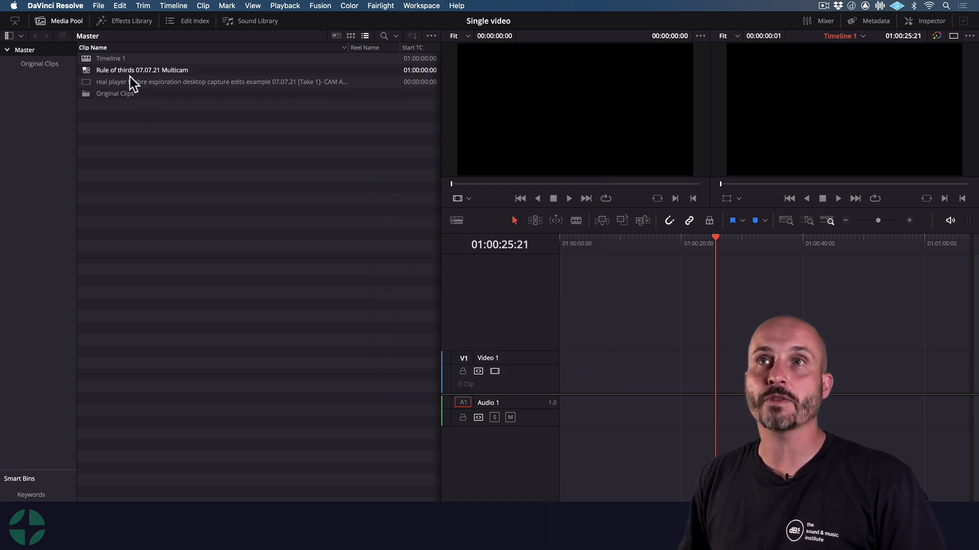
Look inside the Original Clips bin and return to the Master bin.
click(117, 93)
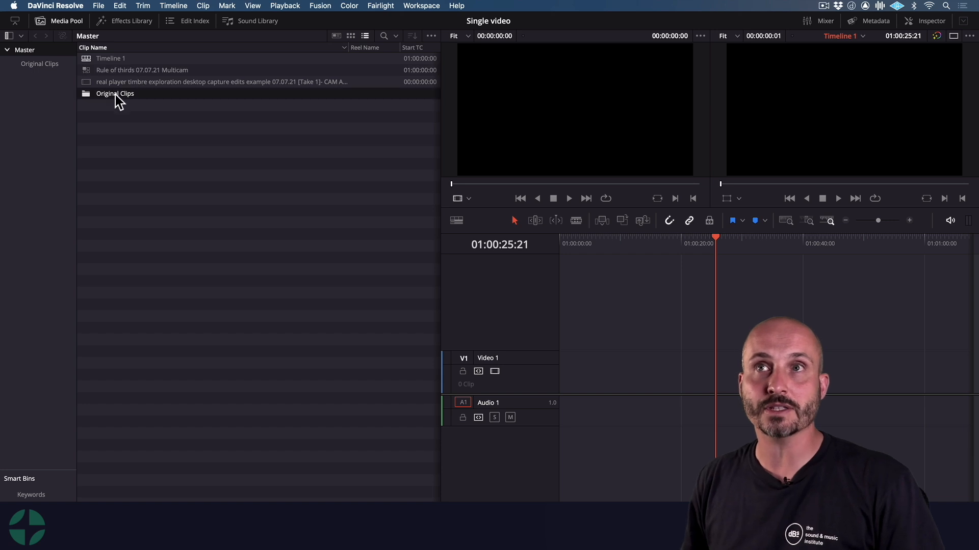
click(45, 64)
click(12, 49)
Place the Rule of thirds 07.07.21 Multicam clip at the timeline start and play it from 01:00:35:20.
click(131, 67)
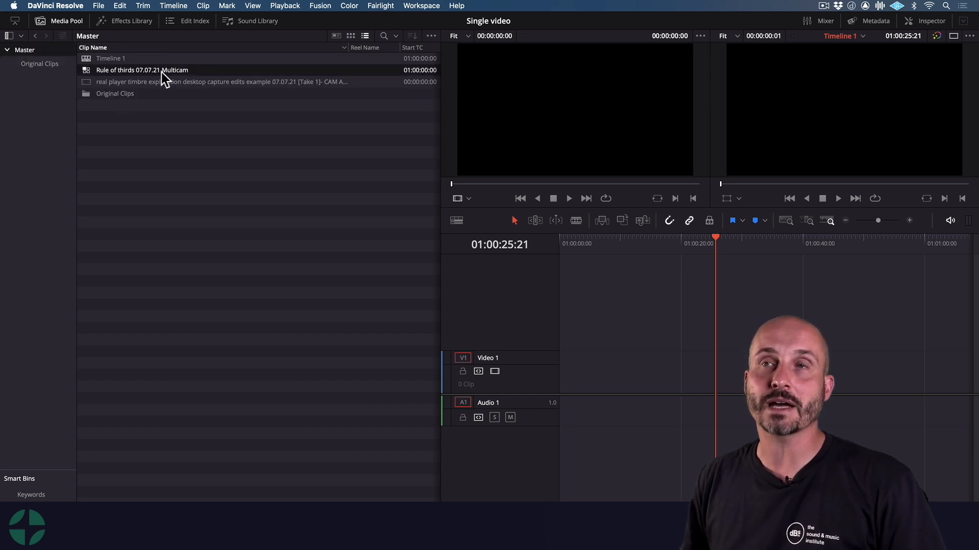
drag(126, 73, 565, 371)
drag(585, 243, 776, 257)
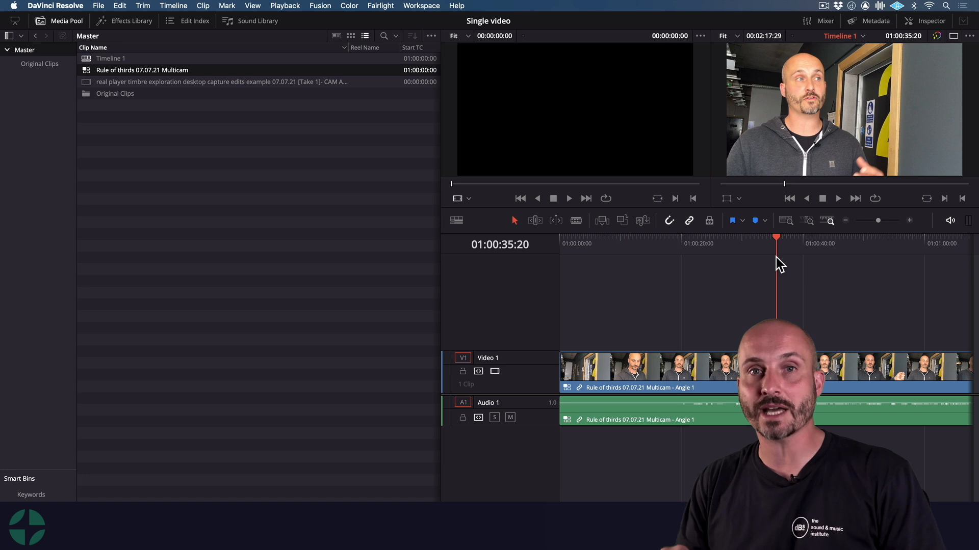
key(space)
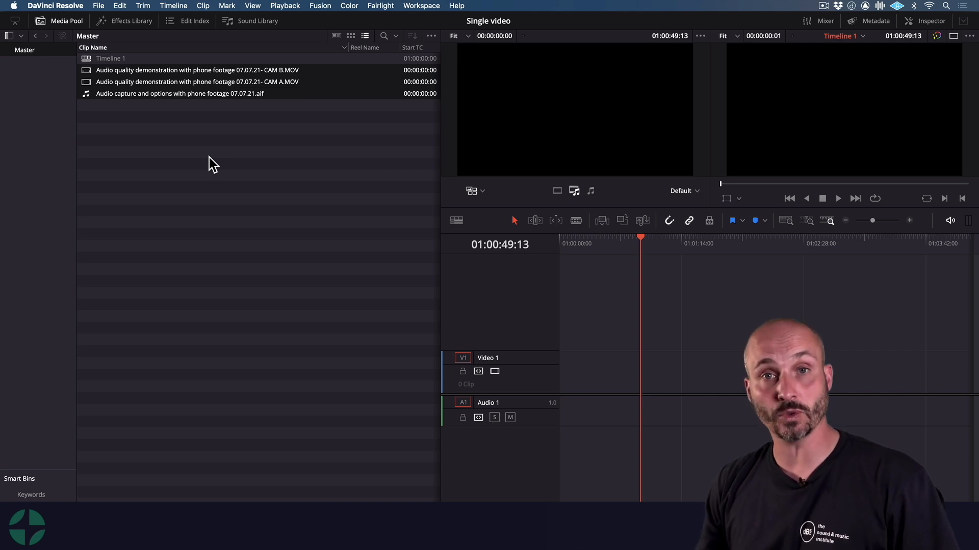
Remove the two Audio quality demonstration videos and the Audio capture and options .aif from the media pool.
right_click(185, 70)
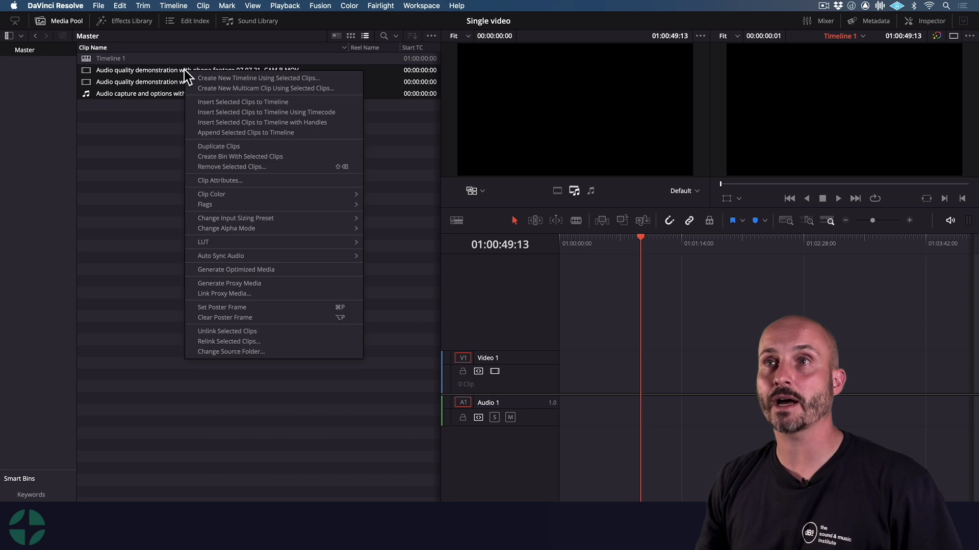
click(286, 165)
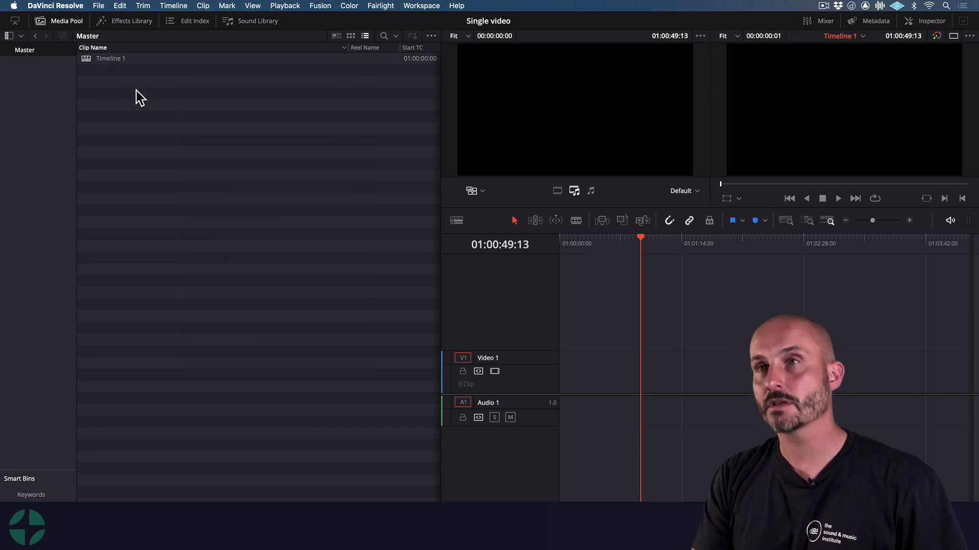
Start a media import from [Renamed] Video Creation B reel 07.07.21 and select the Natural lighting with phone video .aif, CAM A and CAM B files.
key(super+i)
click(475, 102)
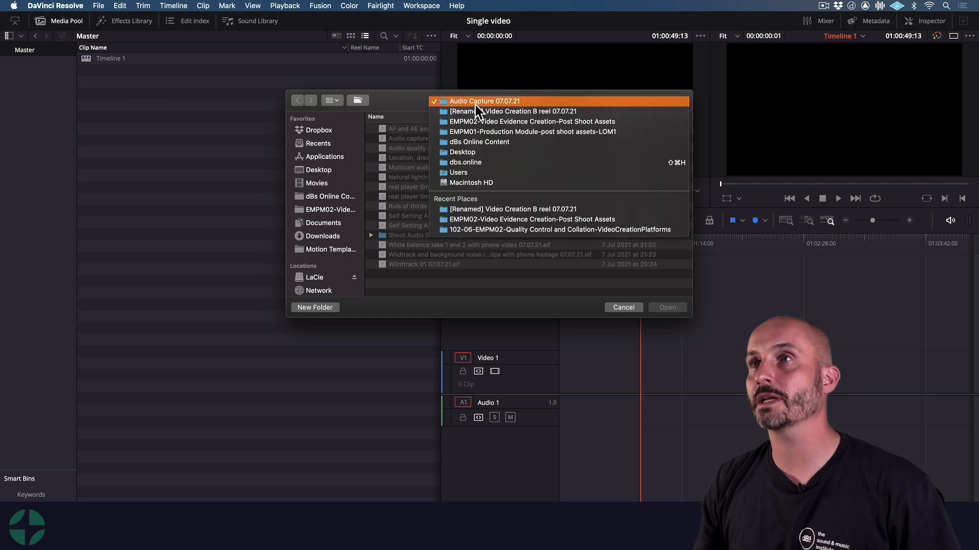
click(482, 111)
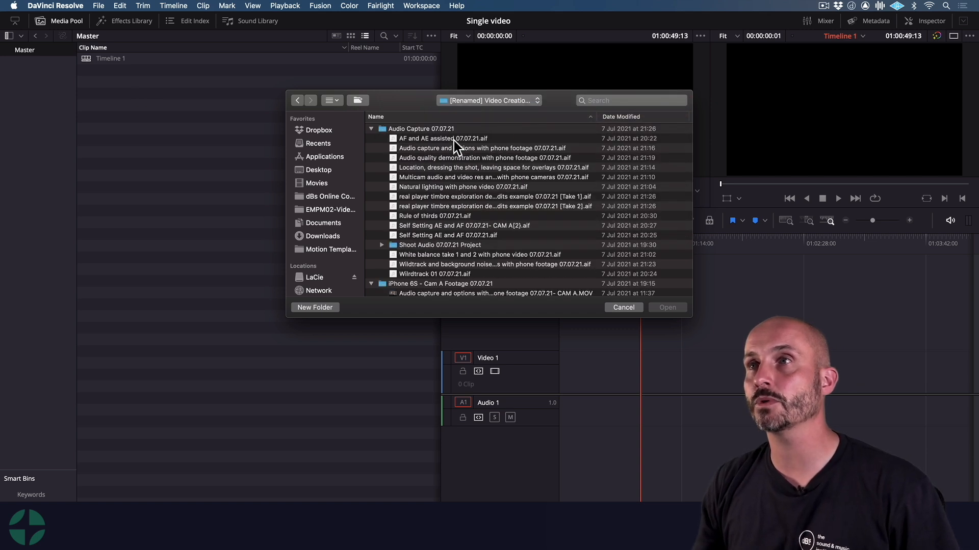
click(457, 187)
scroll(555, 260, down, 5)
scroll(555, 260, down, 1)
click(496, 206)
scroll(525, 244, down, 4)
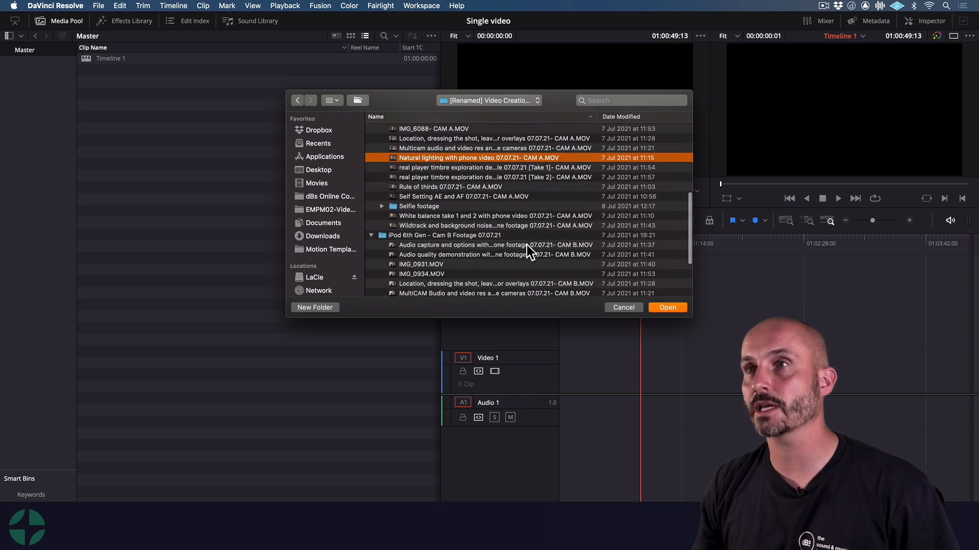
super+click(446, 255)
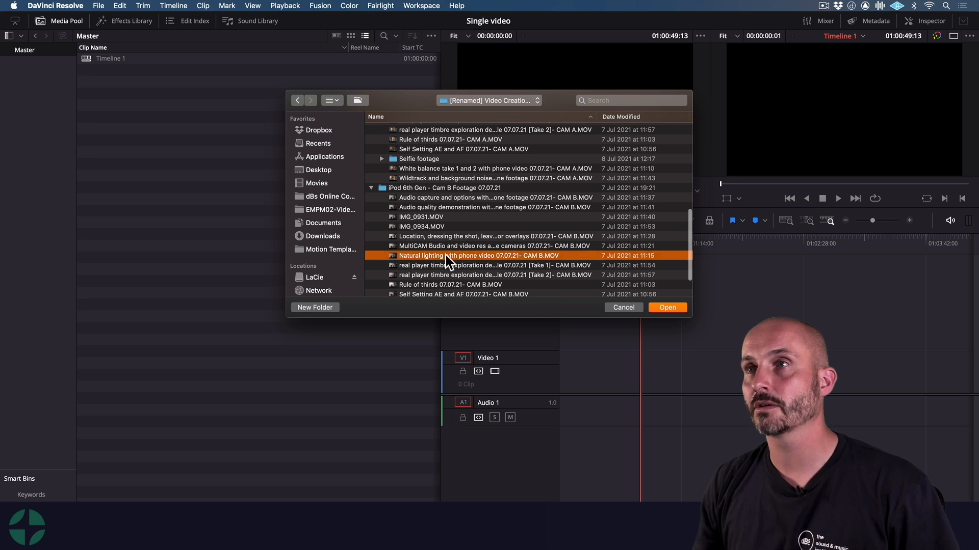
Review the selected Natural lighting audio, CAM A and CAM B files across their folders and import them.
scroll(499, 229, up, 5)
scroll(506, 224, up, 2)
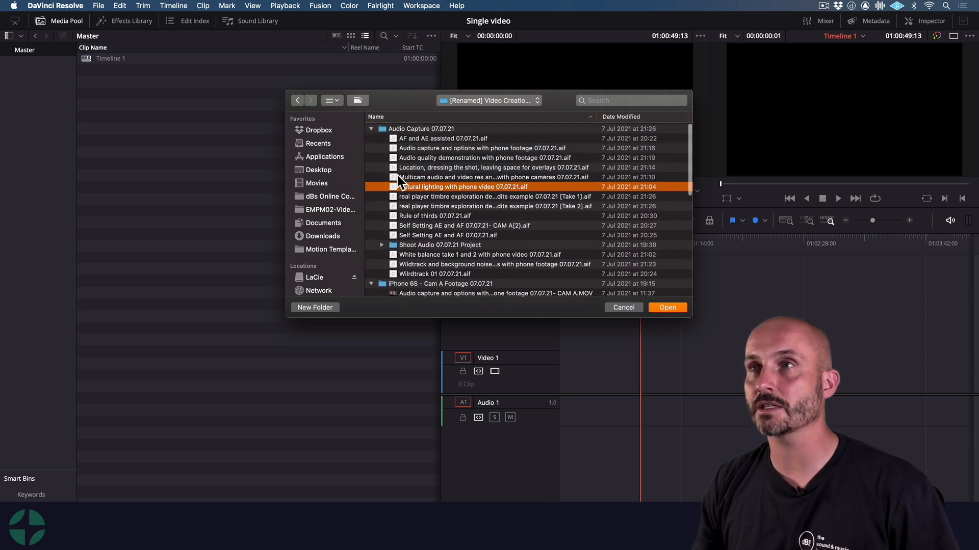
scroll(504, 232, down, 6)
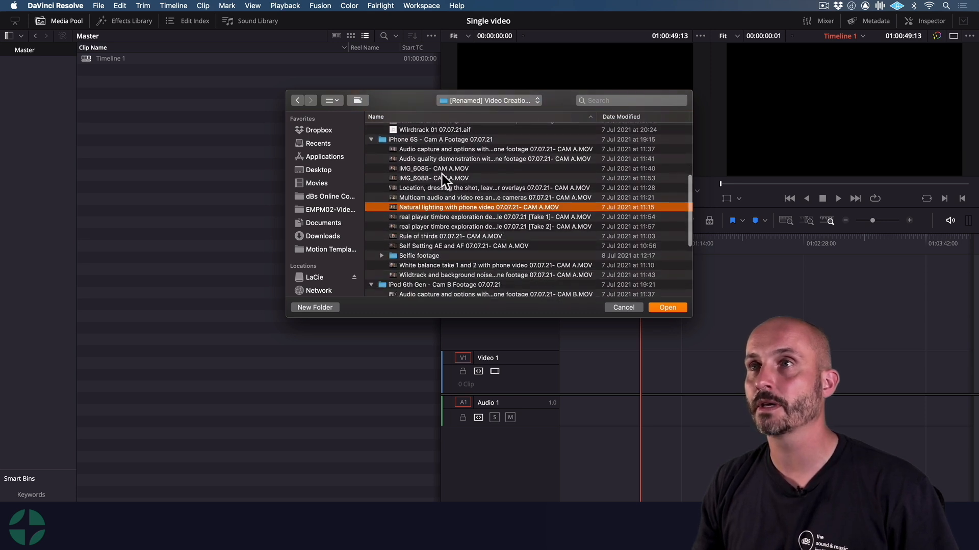
scroll(478, 209, down, 5)
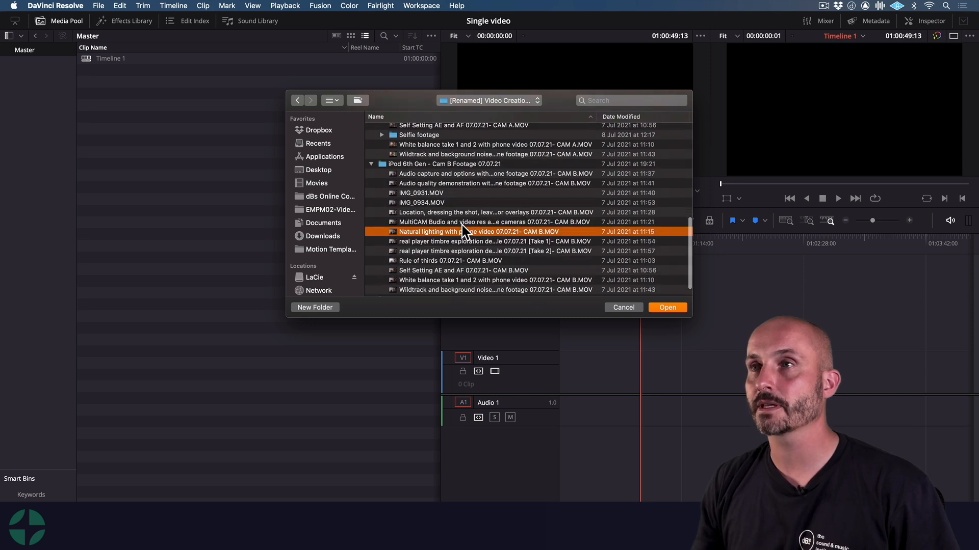
click(667, 307)
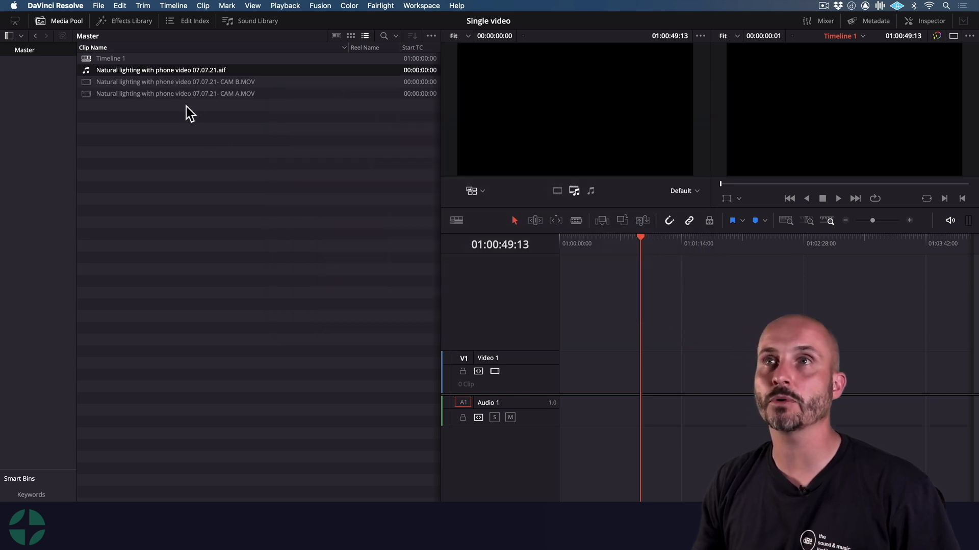
Create the "Natural lighting with phone video 07.07.21 Multicam" clip from the .aif, CAM A and CAM B clips, using Sound as Angle Sync.
click(177, 93)
shift+click(178, 84)
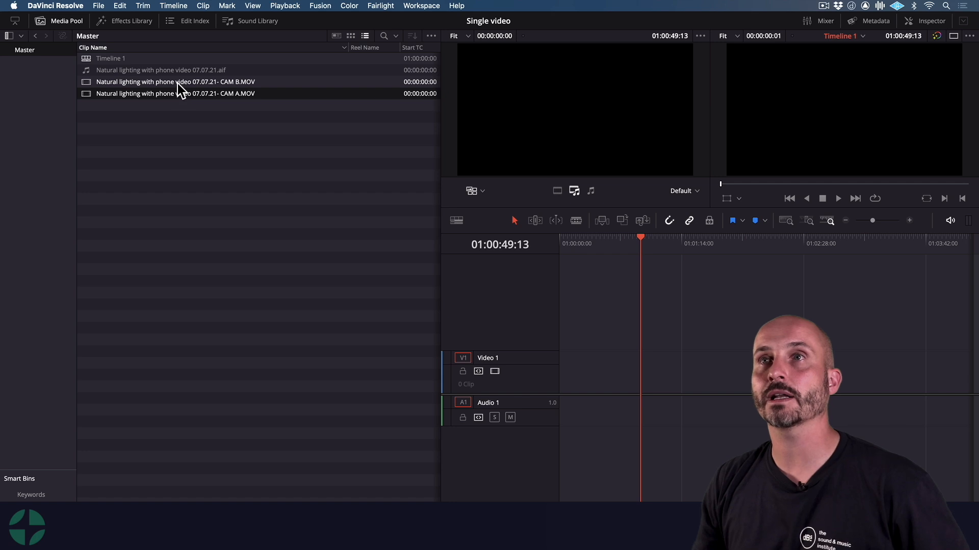
shift+click(176, 69)
right_click(164, 69)
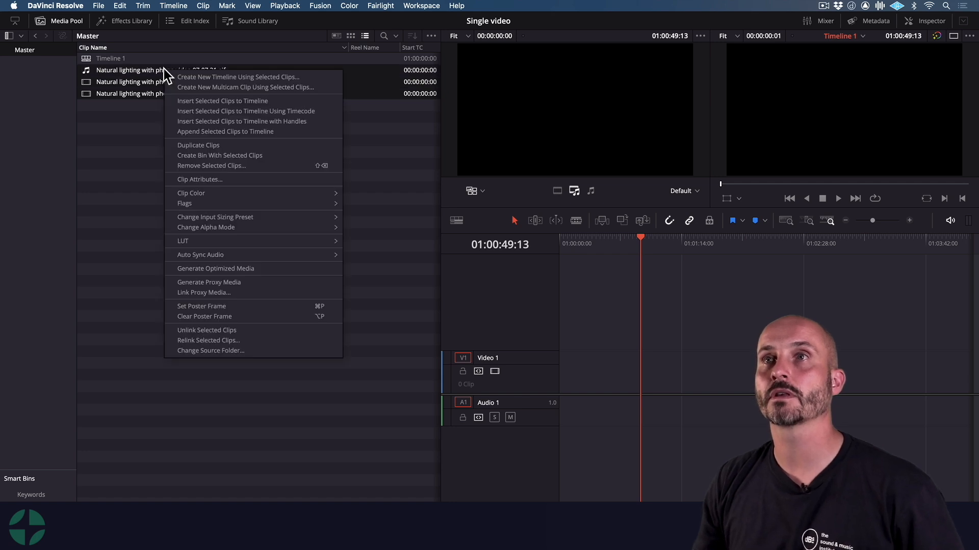
click(217, 86)
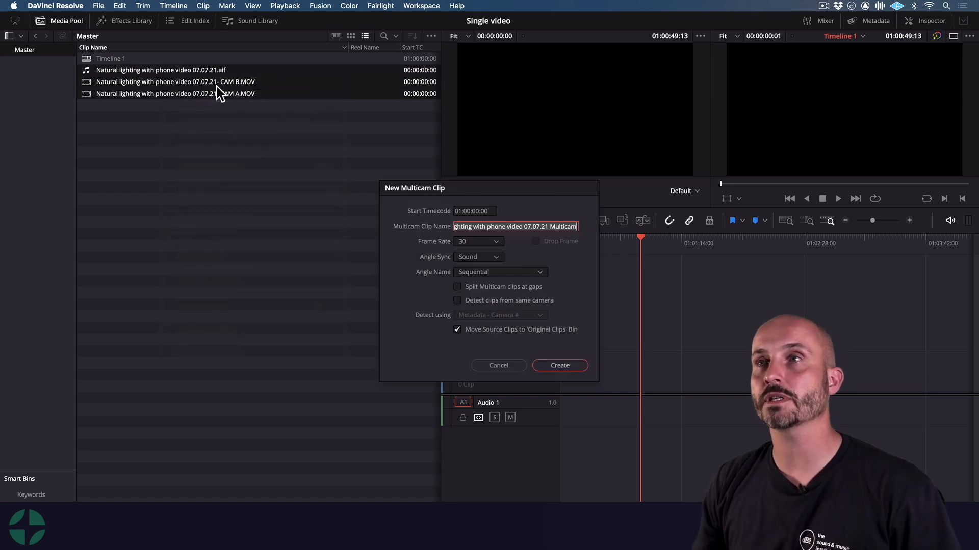
click(487, 254)
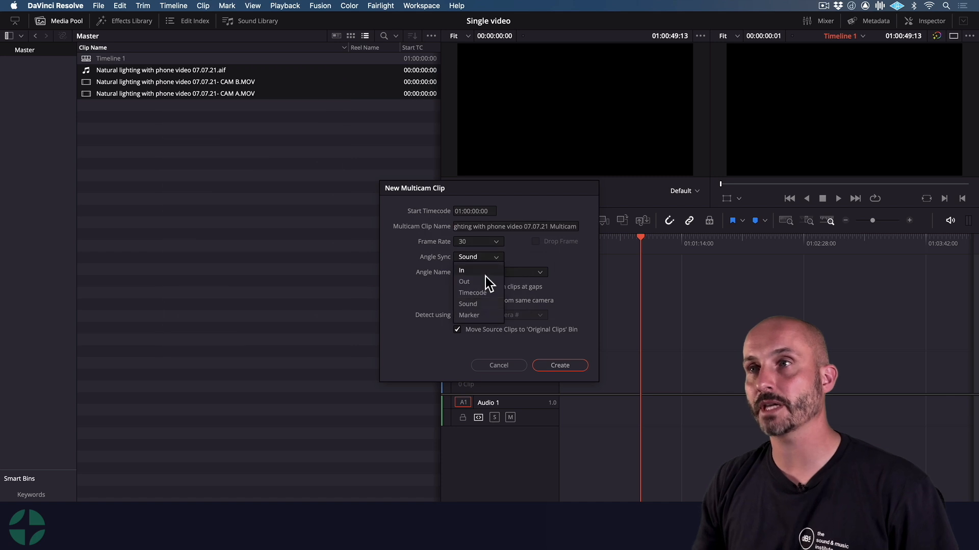
click(484, 303)
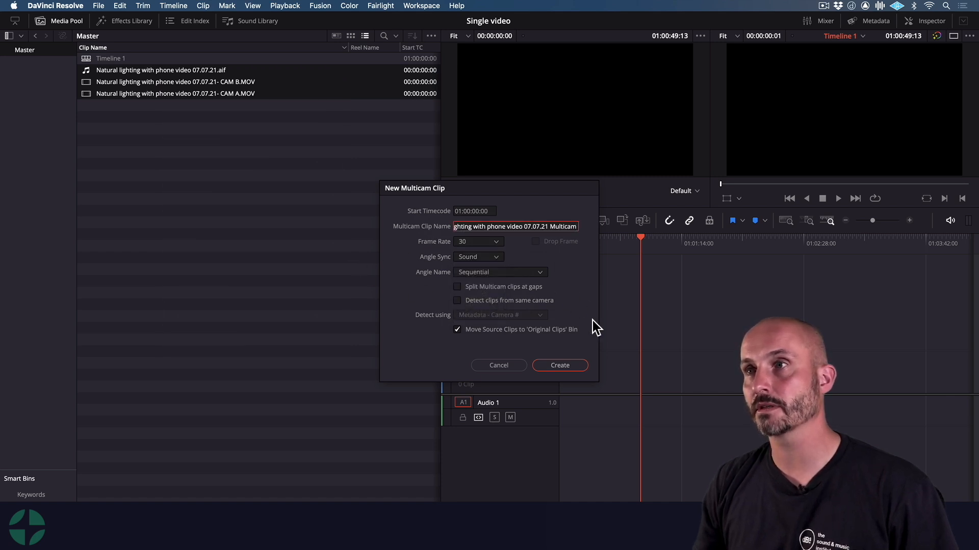
click(575, 366)
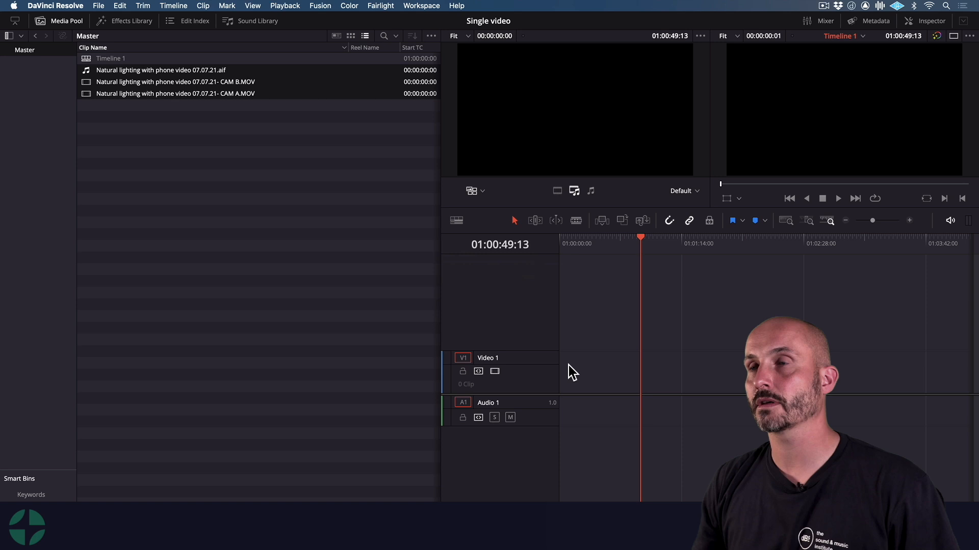
Place the Natural lighting with phone video 07.07.21 Multicam clip at the start of the timeline.
click(135, 83)
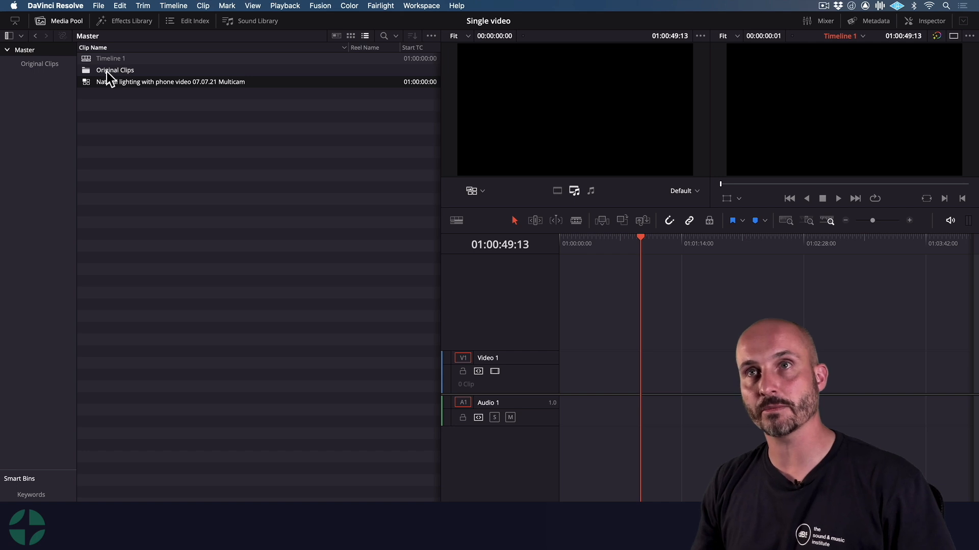
drag(105, 83, 566, 381)
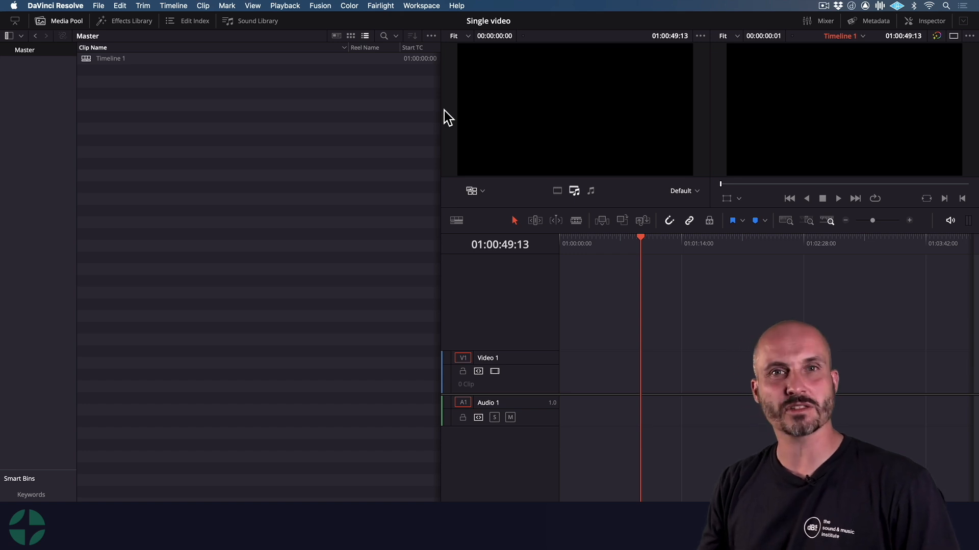
Switch to Finder and bring the Audio Capture 07.07.21, iPhone 6S and iPod 6th Gen footage folders into DaVinci Resolve's Master bin.
key(super+Tab)
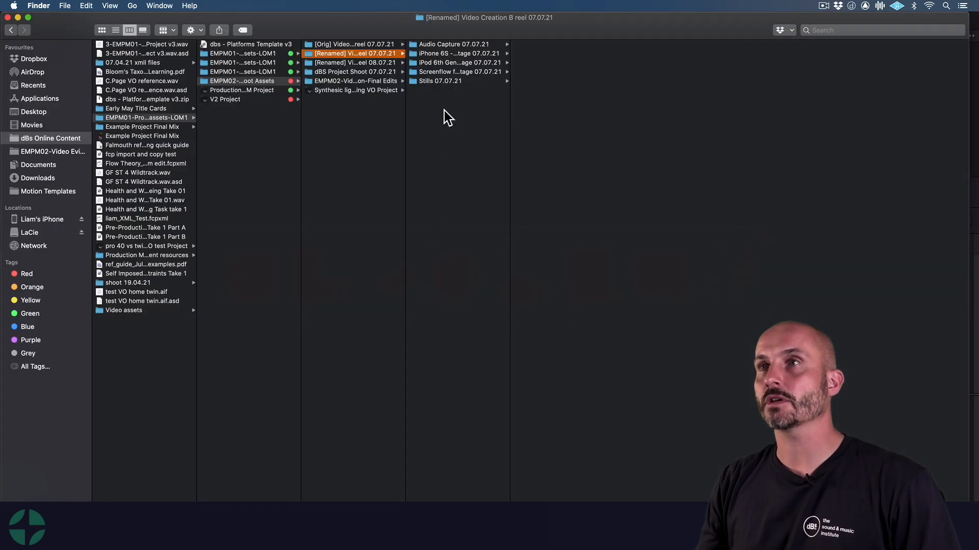
drag(441, 45, 191, 161)
key(super+Tab)
key(super+Tab)
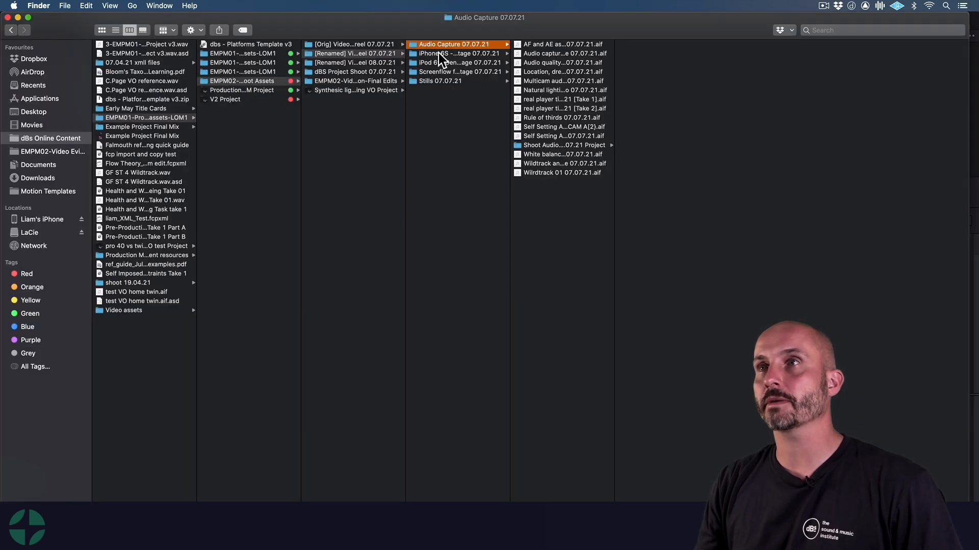
key(super+Tab)
drag(439, 53, 197, 304)
key(super+Tab)
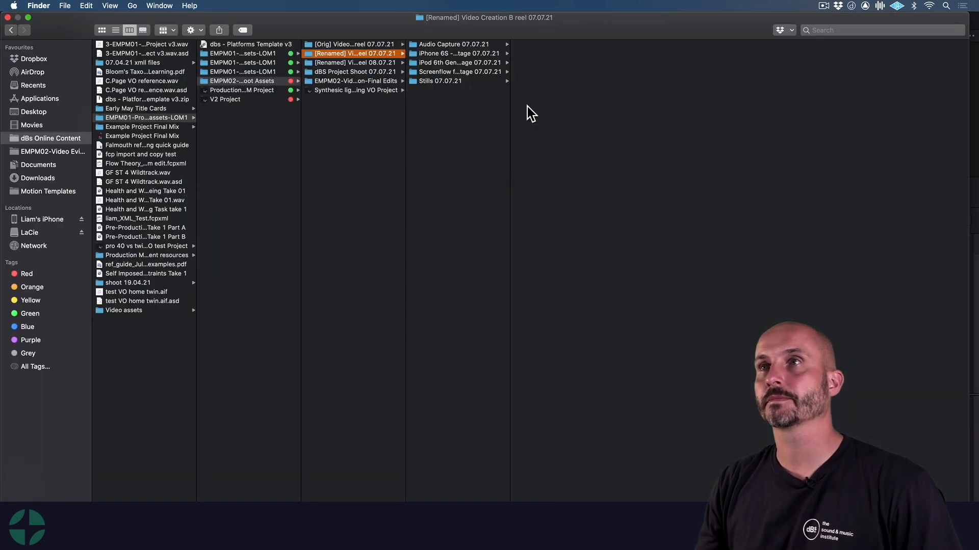
drag(461, 62, 214, 497)
key(super+Tab)
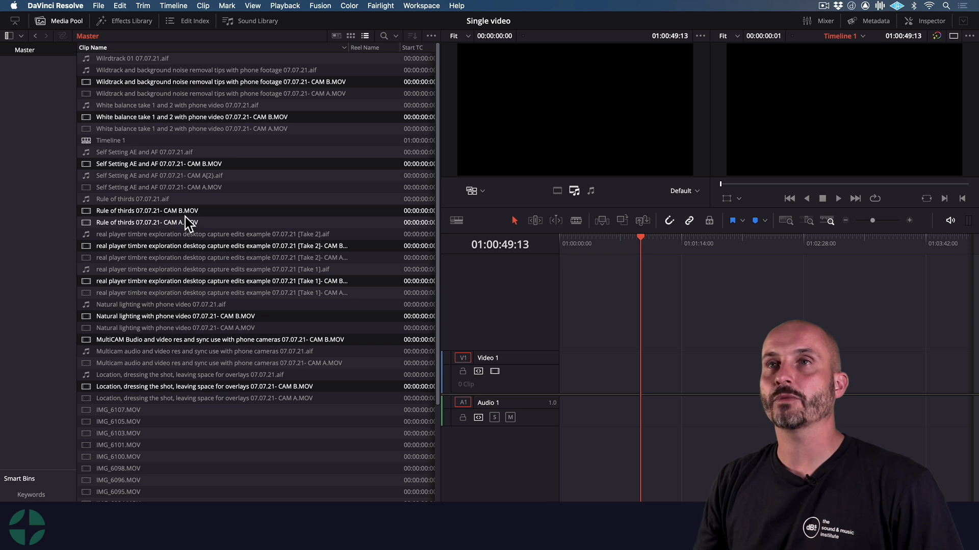
Sort the clips by ascending name and create a Sound-synced multicam clip from the "Location, dressing the shot" CAM A, CAM B and .aif clips.
click(97, 45)
scroll(151, 194, down, 10)
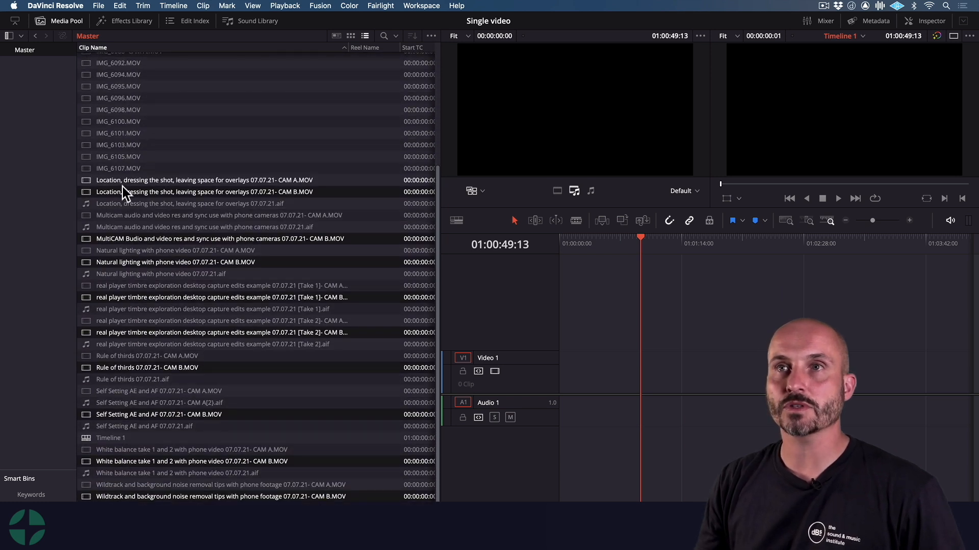
click(128, 179)
shift+click(131, 203)
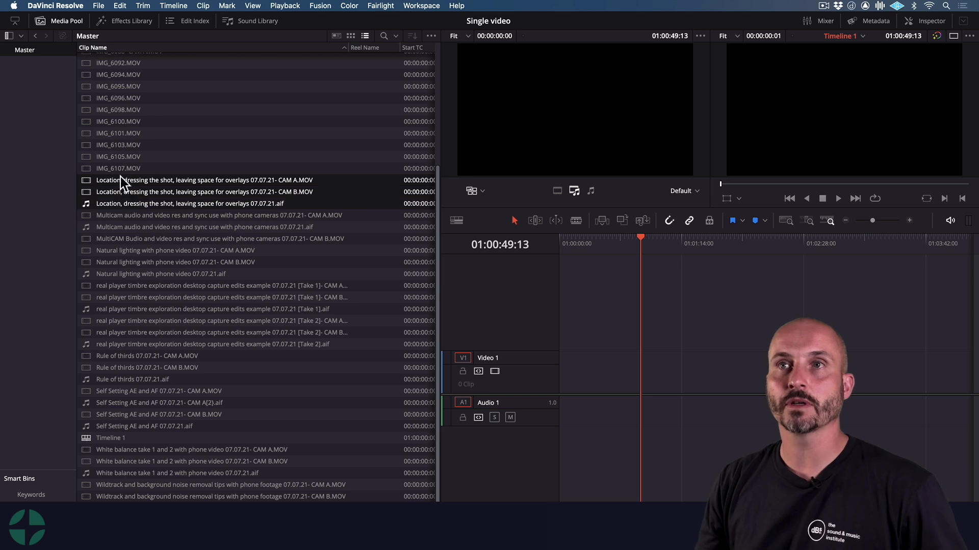
right_click(124, 181)
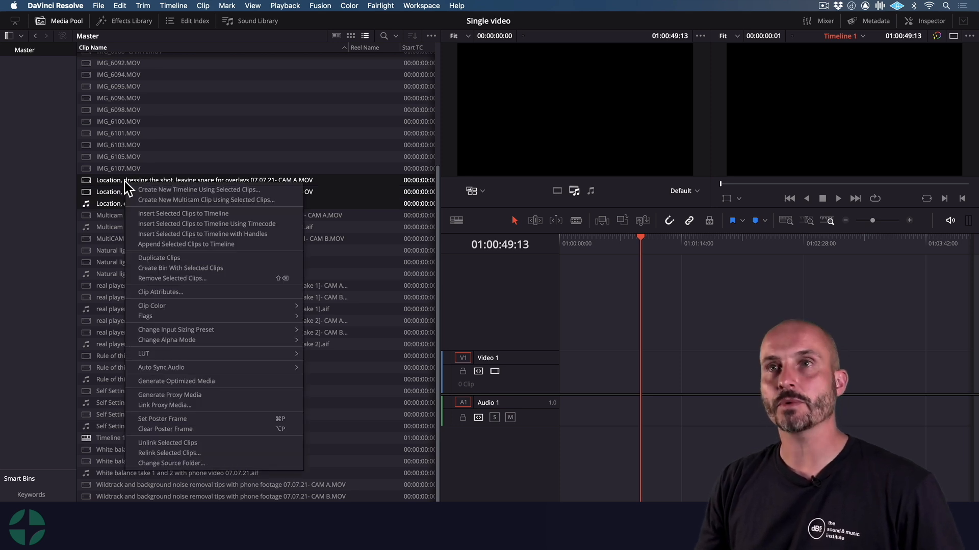
click(157, 196)
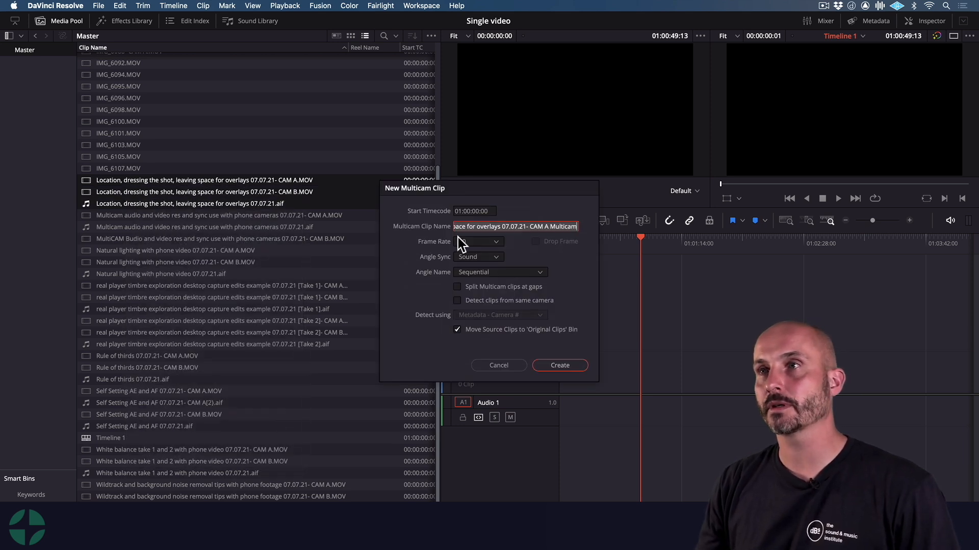
click(560, 367)
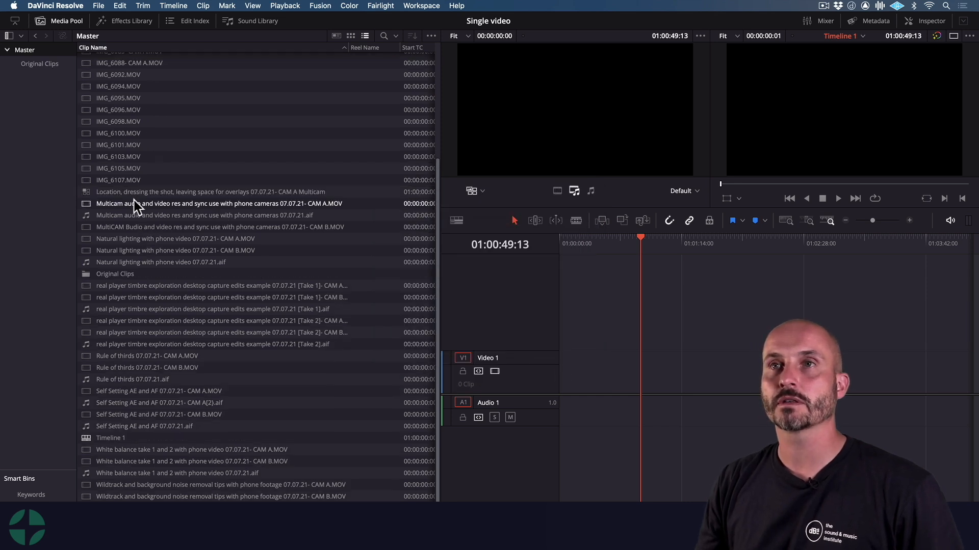
Create a multicam clip from the "Multicam audio and video res" CAM A, CAM B and .aif clips, with Sound as Angle Sync.
click(142, 204)
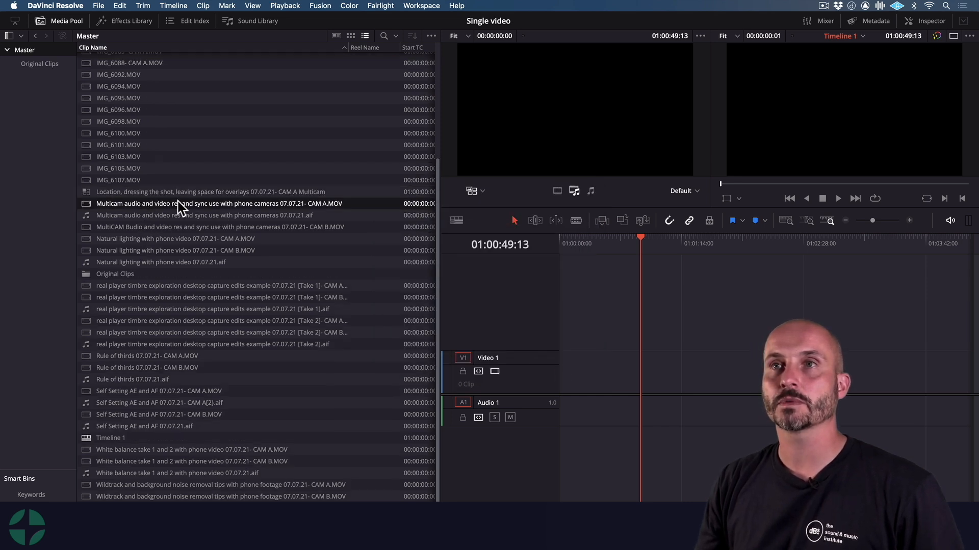
super+click(181, 213)
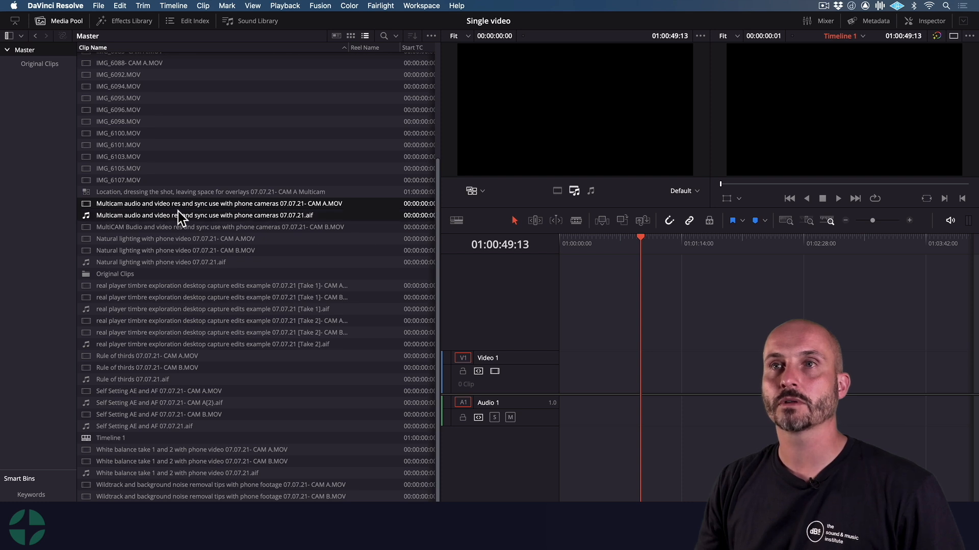
super+click(167, 224)
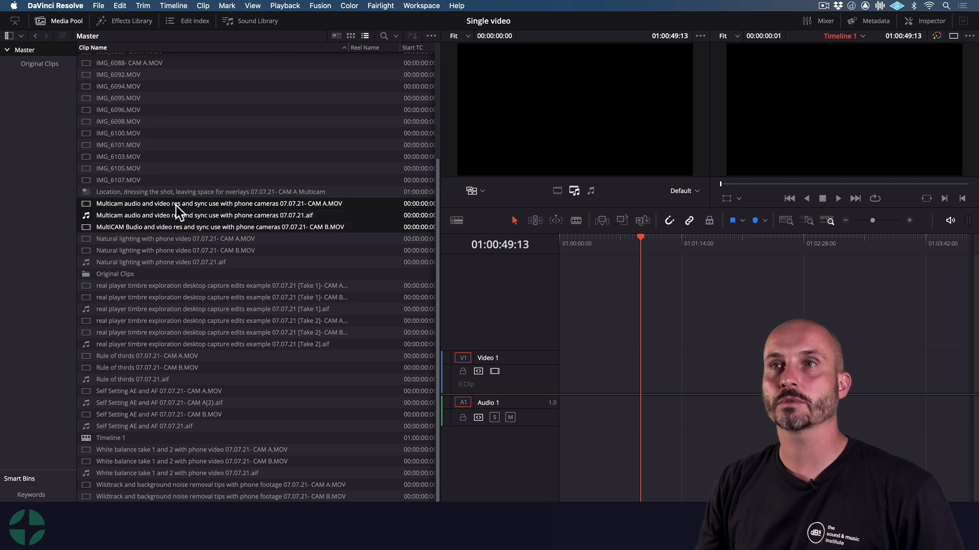
right_click(176, 206)
click(247, 222)
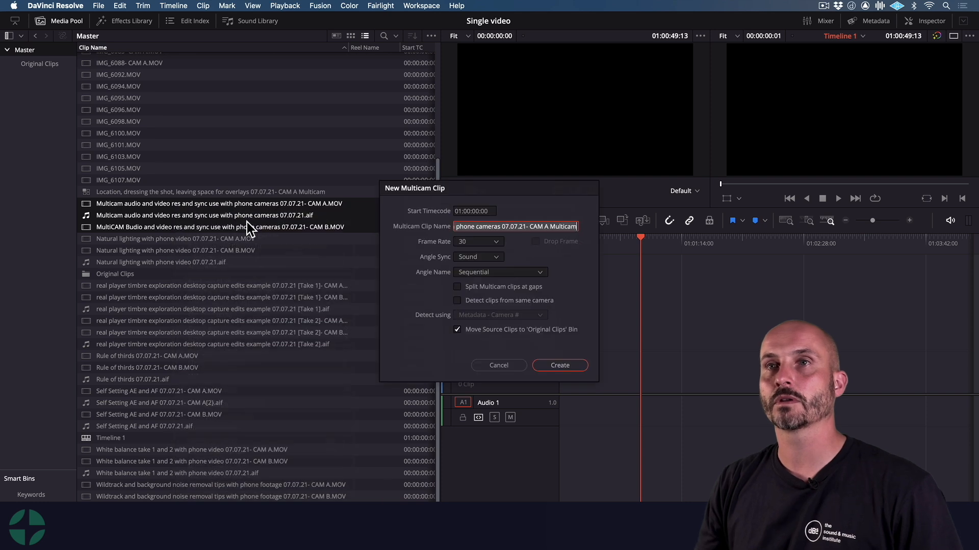
click(555, 366)
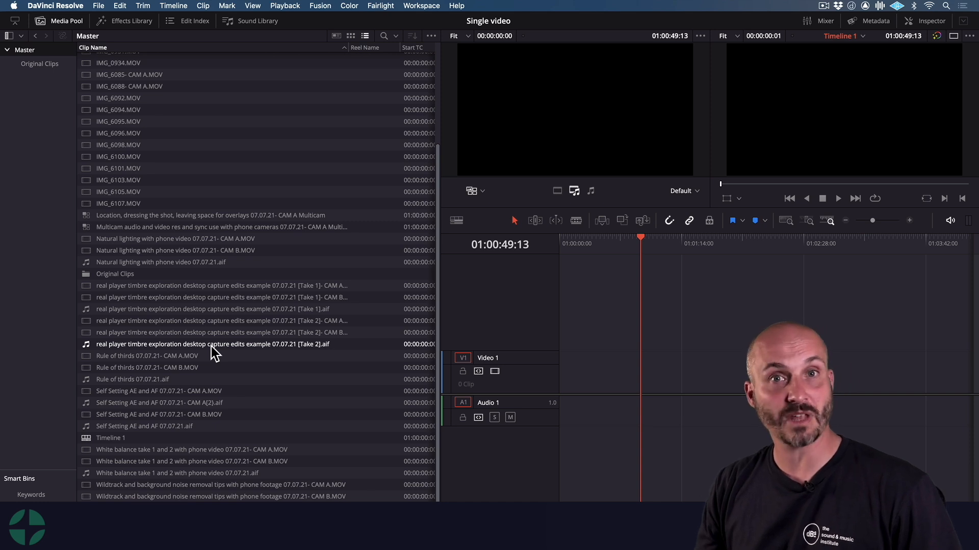
Place the "Location, dressing the shot" multicam clip at the start of the timeline and set the source viewer to Multicam.
scroll(158, 249, up, 5)
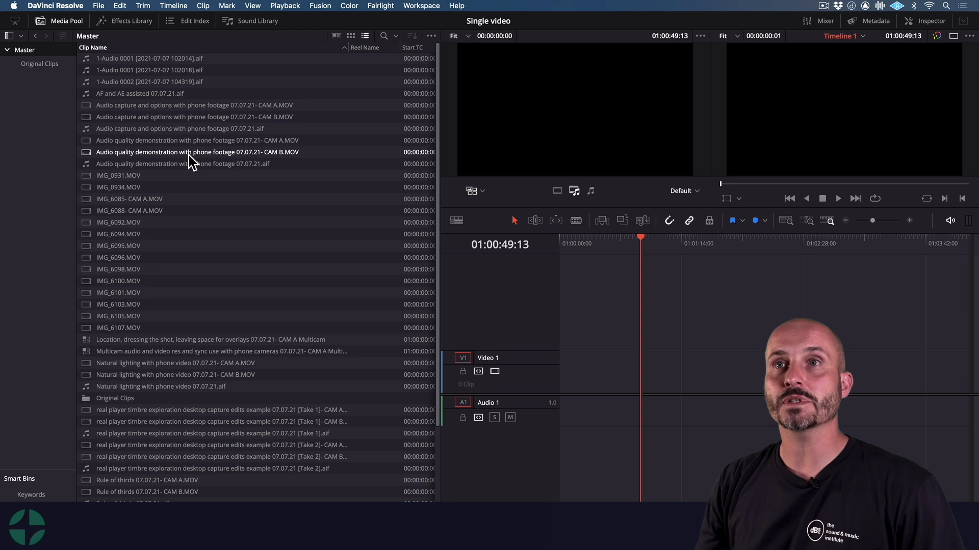
scroll(241, 199, down, 5)
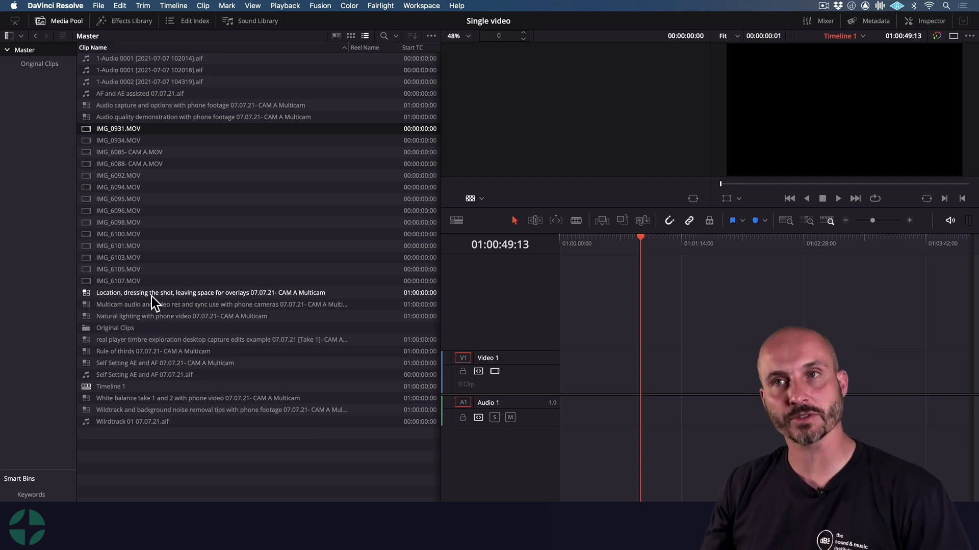
drag(98, 293, 566, 381)
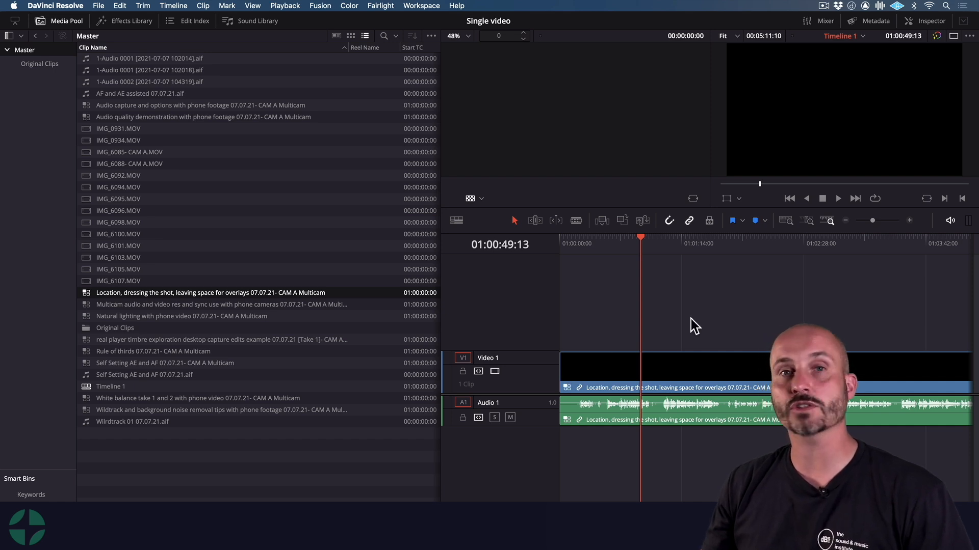
click(481, 198)
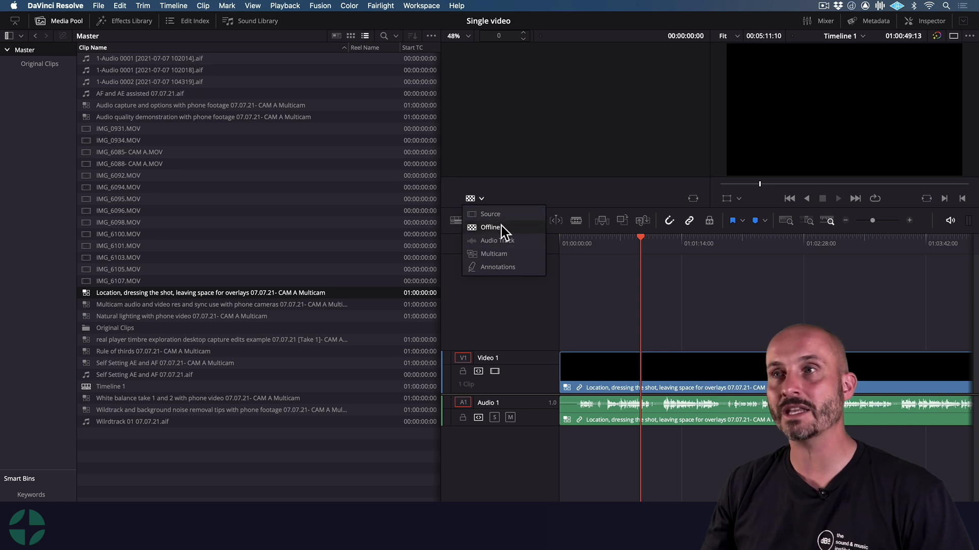
click(510, 254)
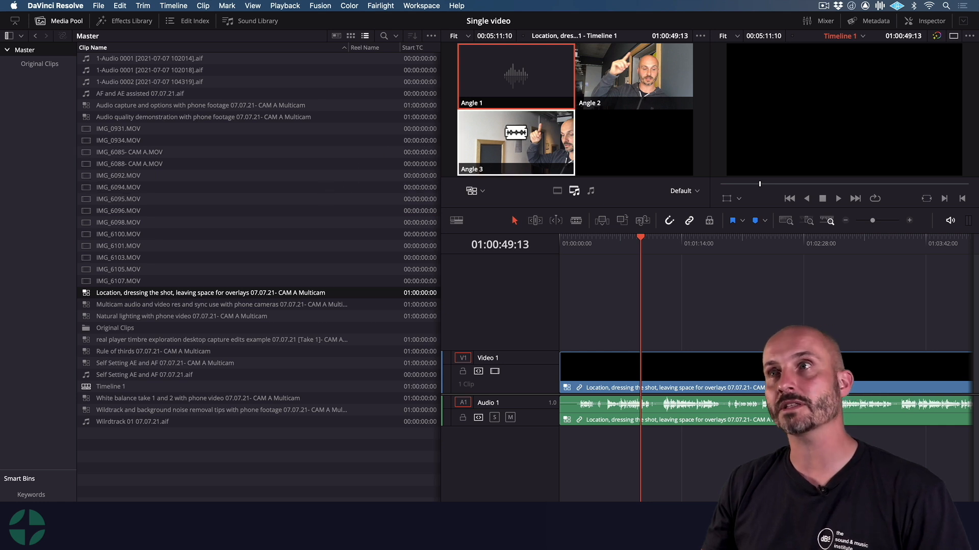
Preview IMG_6088- CAM A.MOV and IMG_6101.MOV in thumbnail view and return to the list view.
click(322, 163)
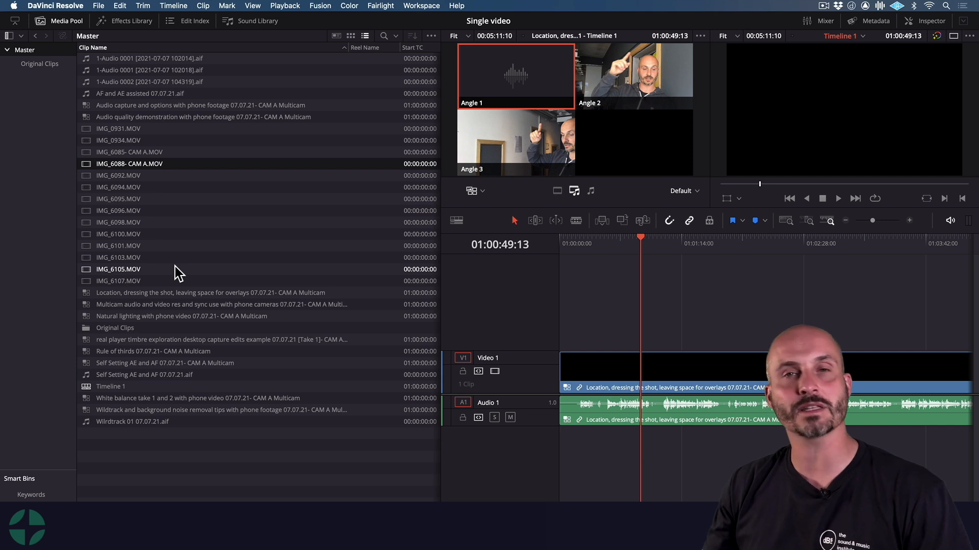
click(352, 38)
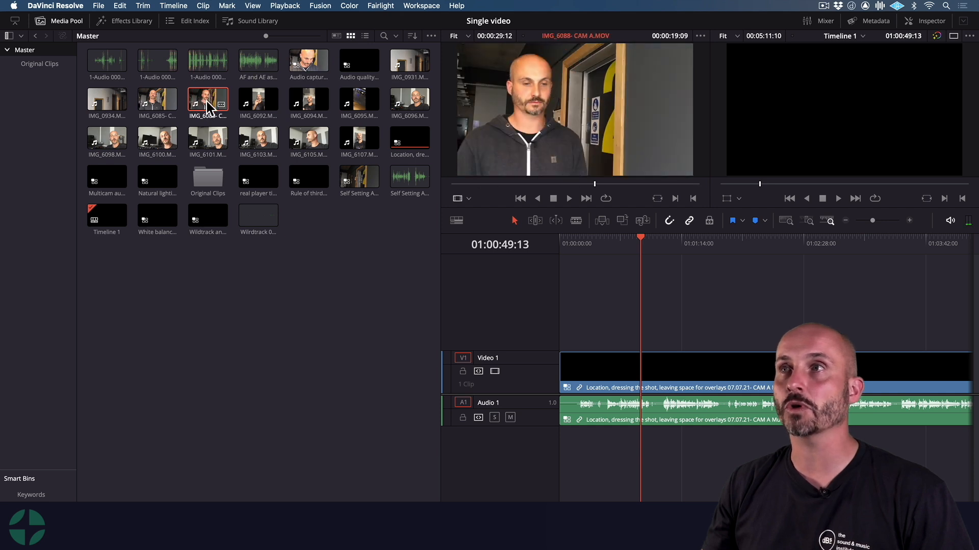
click(213, 161)
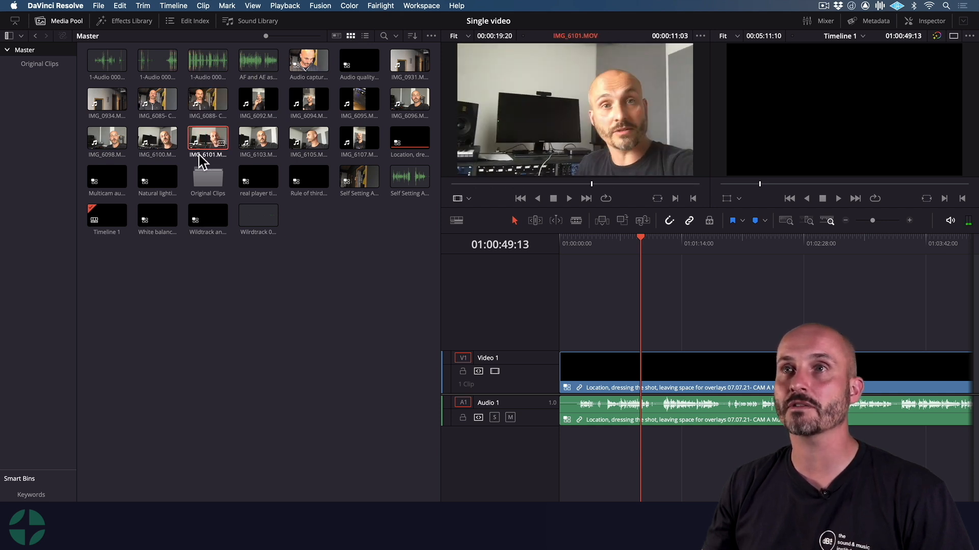
click(365, 36)
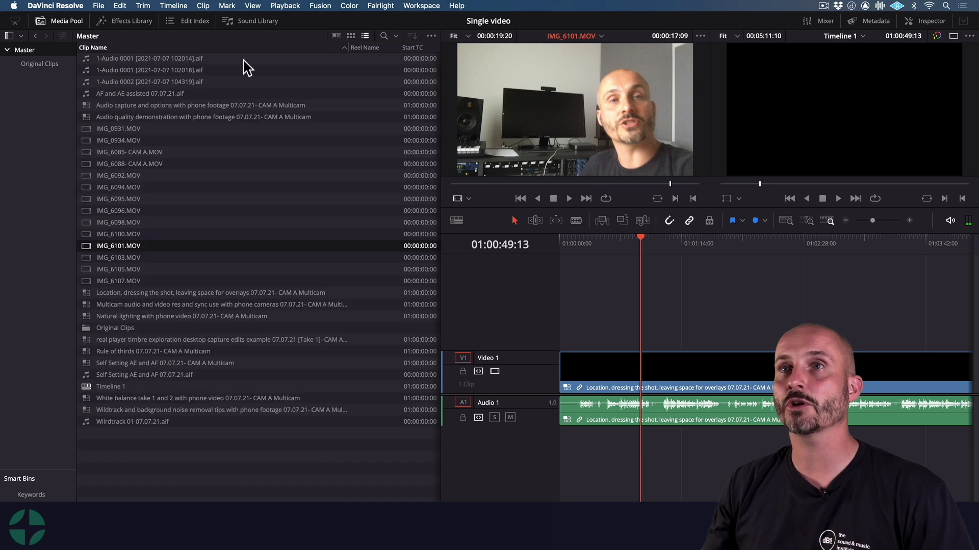
Preview IMG_6092.MOV and rename it Selfie 01, keeping the .MOV extension.
click(107, 178)
click(124, 176)
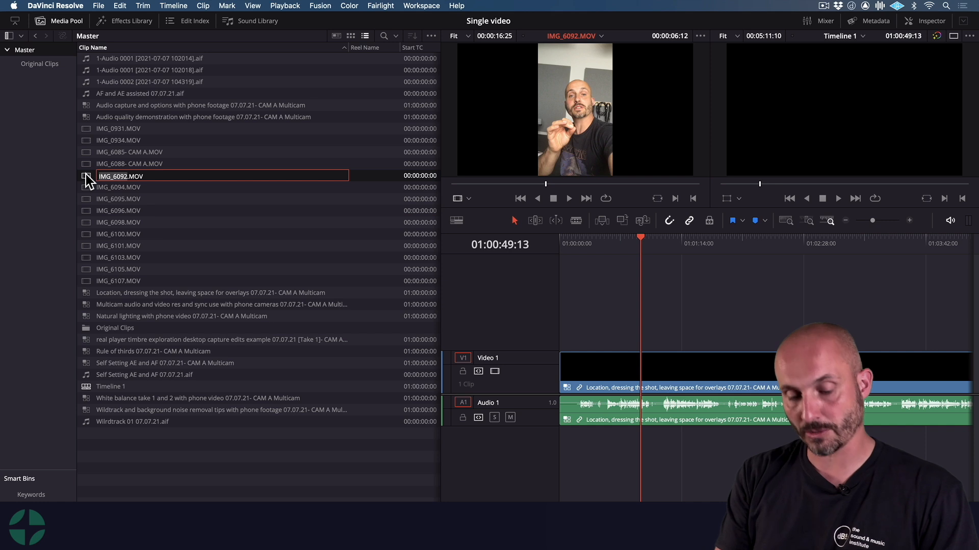
text(Selfie 01)
key(Return)
click(111, 189)
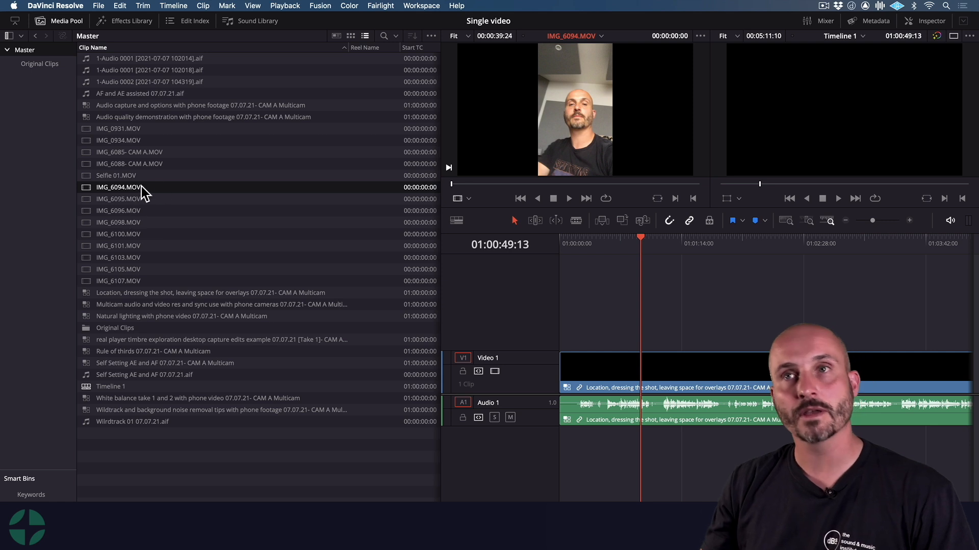
Create a bin from the Selfie 01.MOV through IMG_6107.MOV clips and name it Selfie videos.
click(135, 177)
shift+click(140, 281)
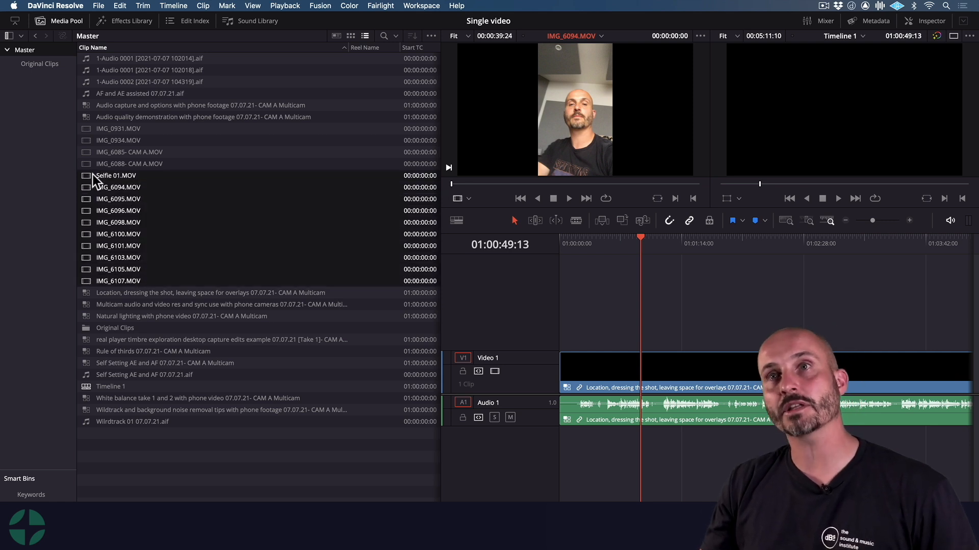
right_click(115, 178)
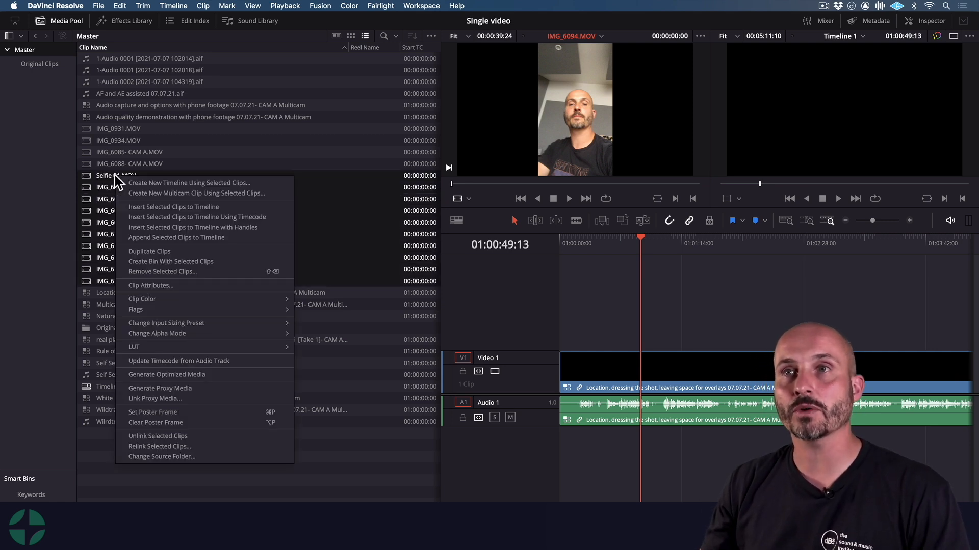
click(181, 262)
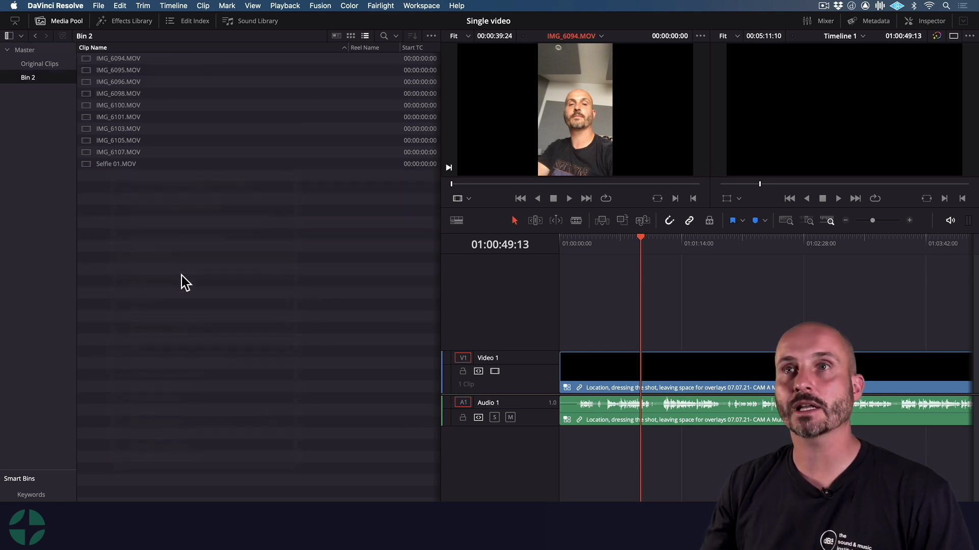
double_click(37, 79)
text(Selfie Videos)
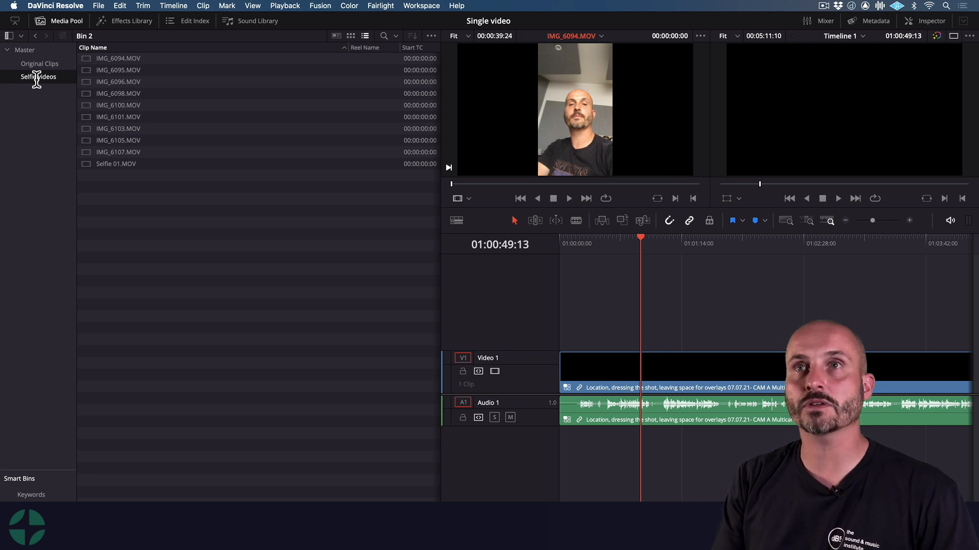
key(Return)
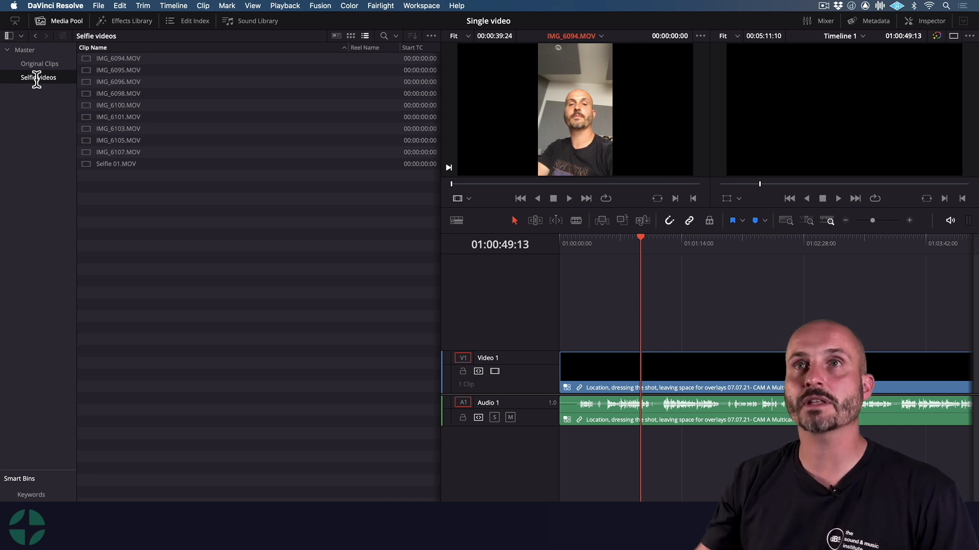
Return to the collapsed Master bin, set the source viewer to Multicam and move the playhead to 01:00:00:00.
click(8, 49)
click(196, 199)
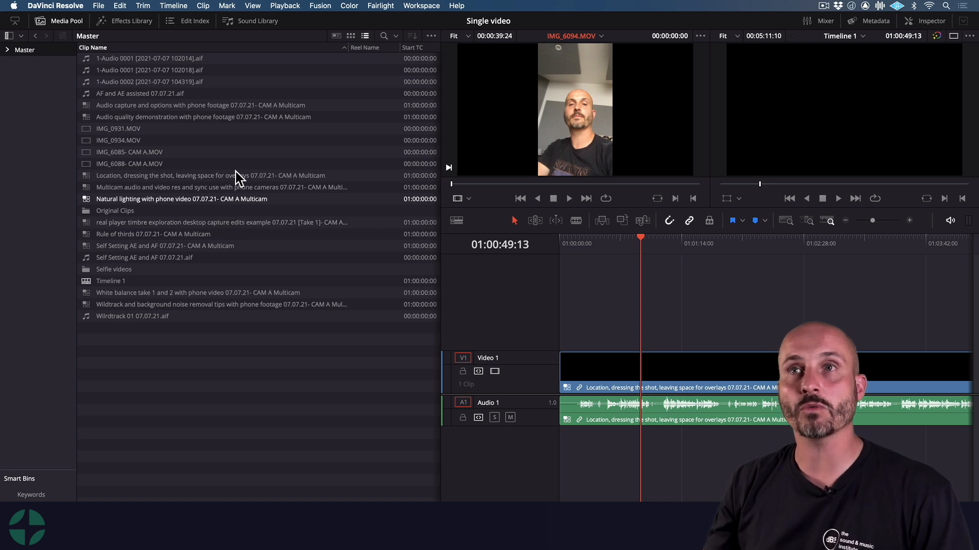
click(236, 176)
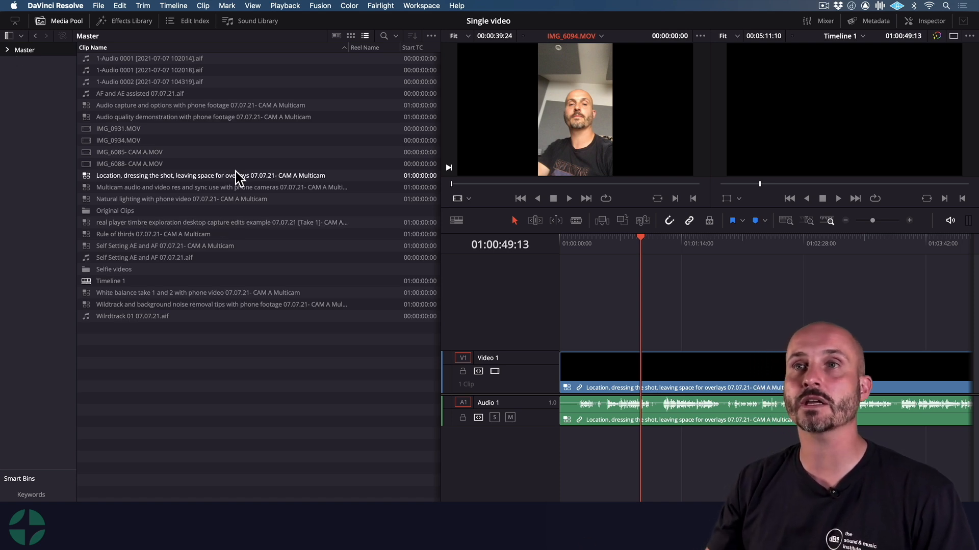
click(466, 197)
click(490, 251)
drag(605, 247, 549, 243)
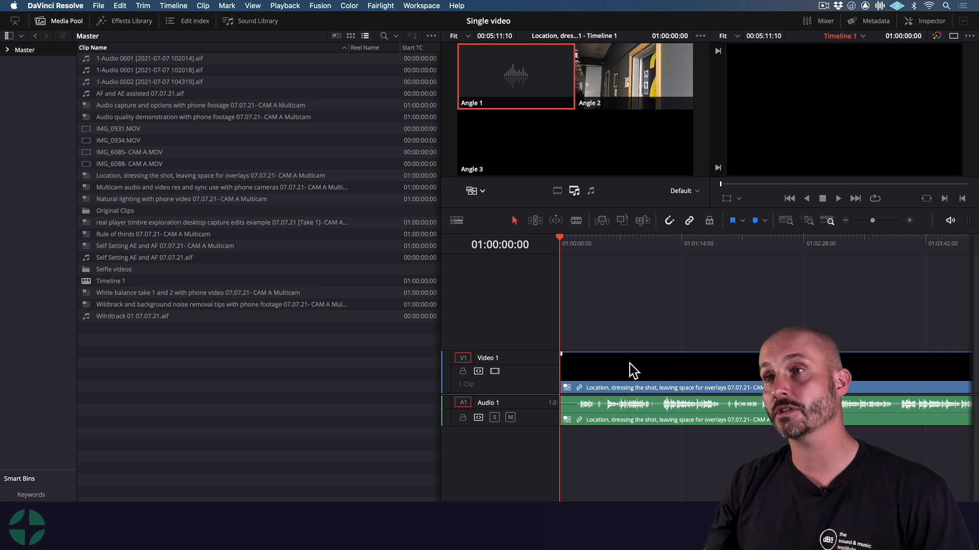
right_click(599, 365)
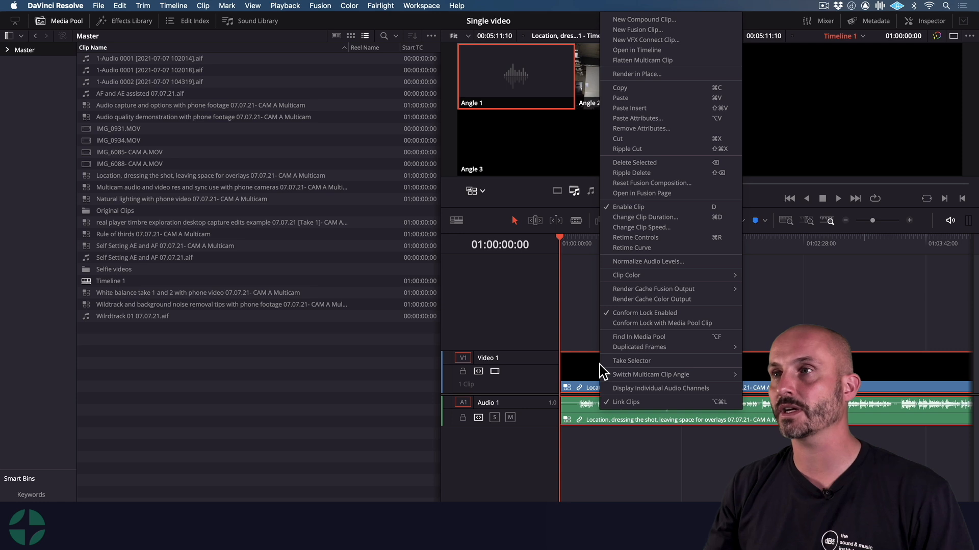
mouse_move(694, 375)
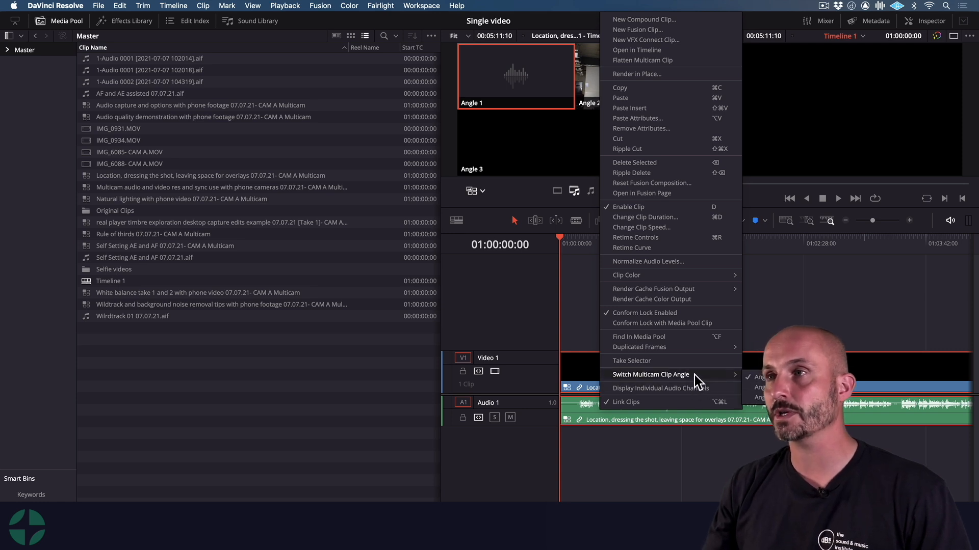
click(775, 329)
Move the playhead to 01:03:24:25 and switch the Video 1 multicam clip to Angle 2.
drag(806, 243, 900, 250)
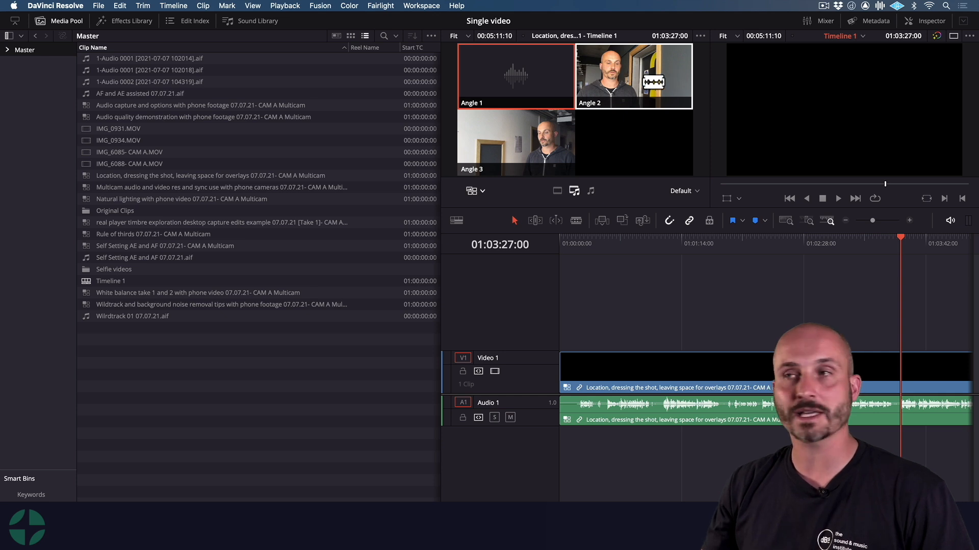
right_click(897, 375)
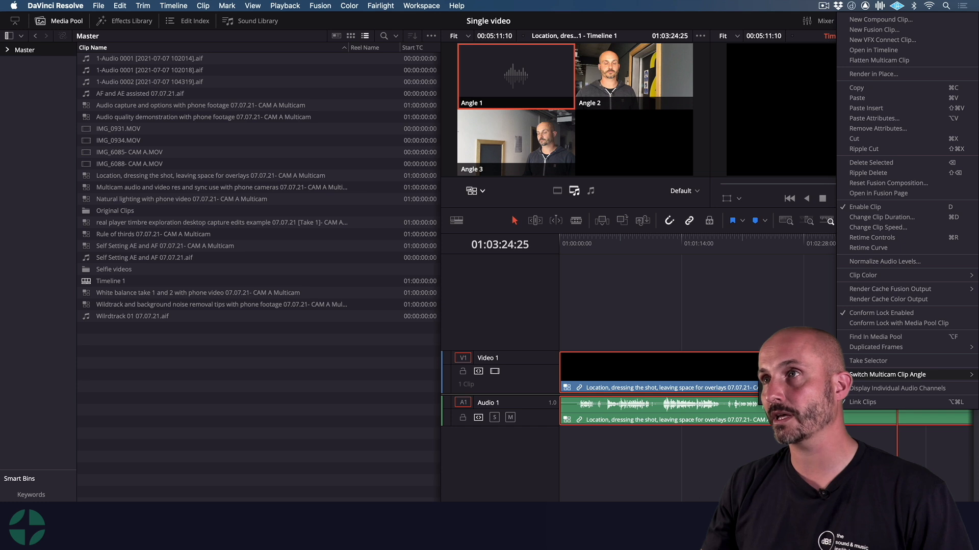
click(795, 385)
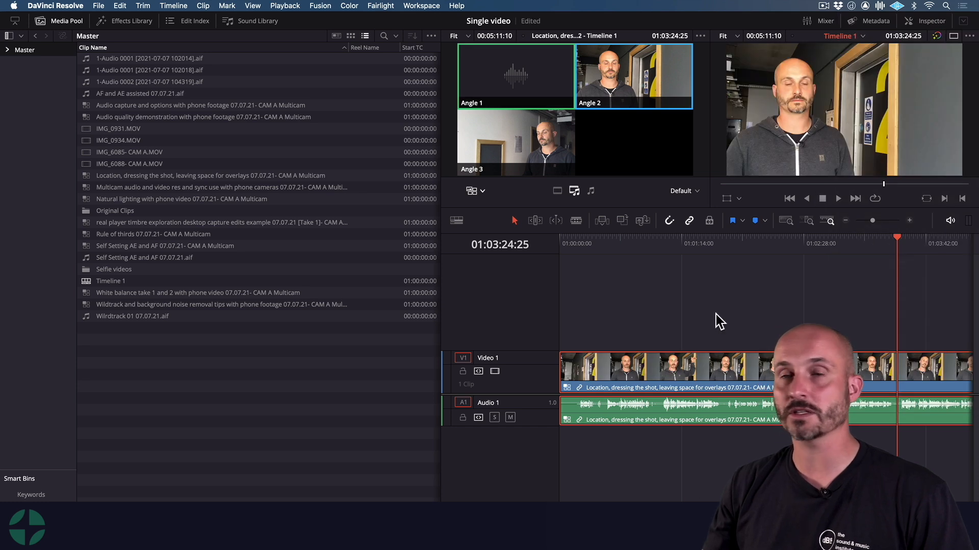
Zoom the timeline out until the whole multicam clip is in view and place the playhead at 01:01:05:03.
key(super+minus)
key(super+minus)
key(super+minus)
key(super+minus)
key(super+minus)
key(super+minus)
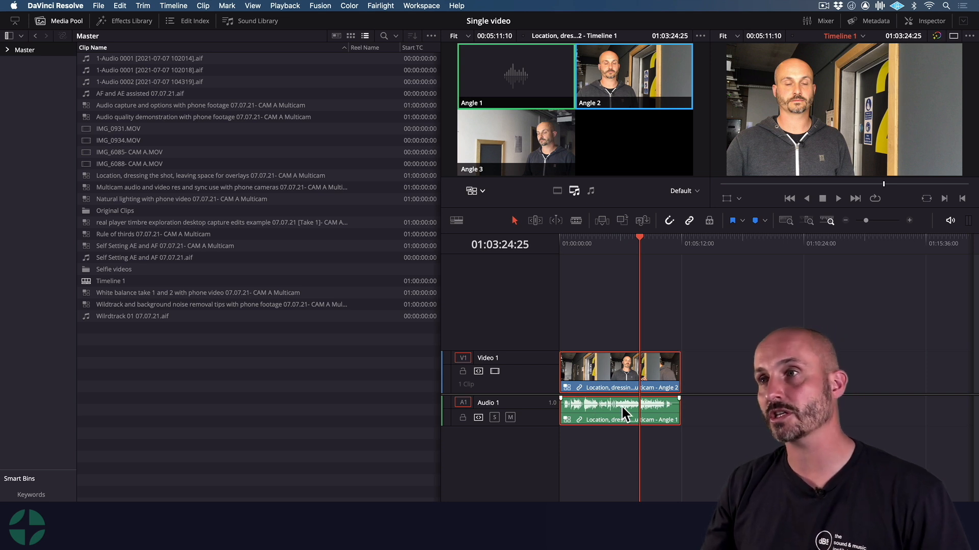
click(599, 240)
click(584, 240)
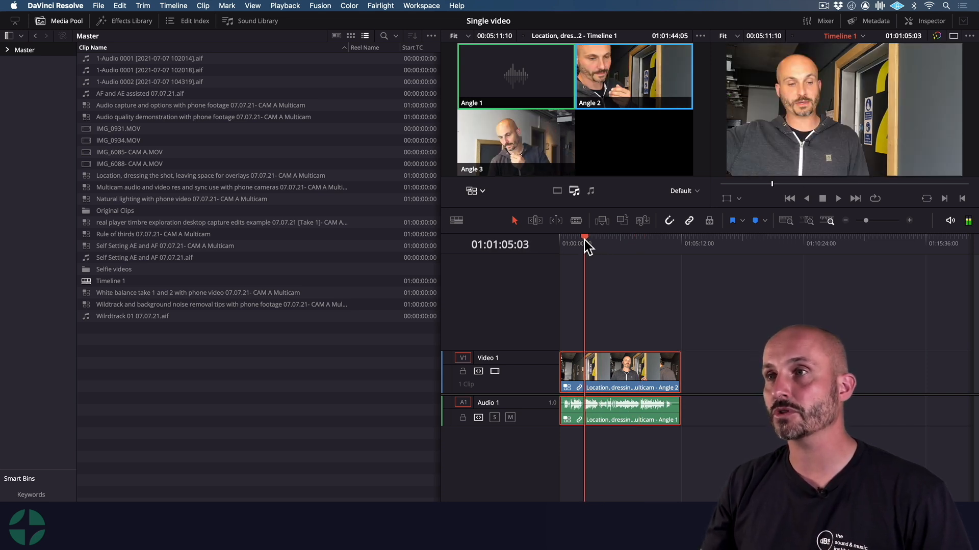
click(718, 352)
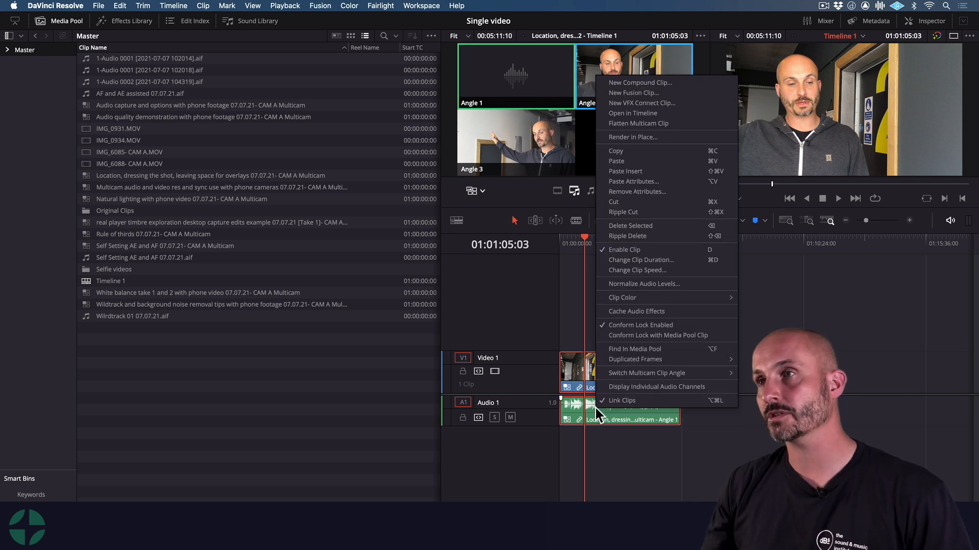
mouse_move(684, 372)
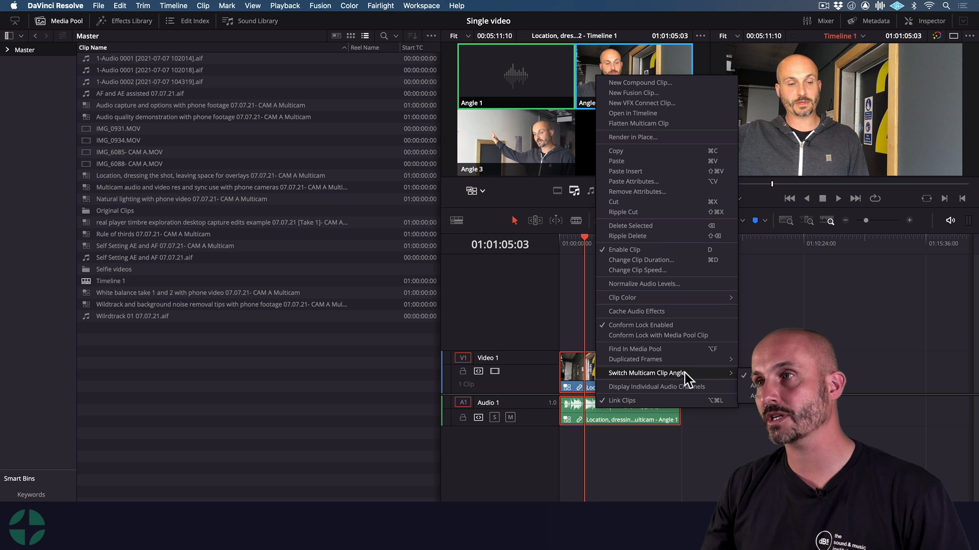
click(762, 386)
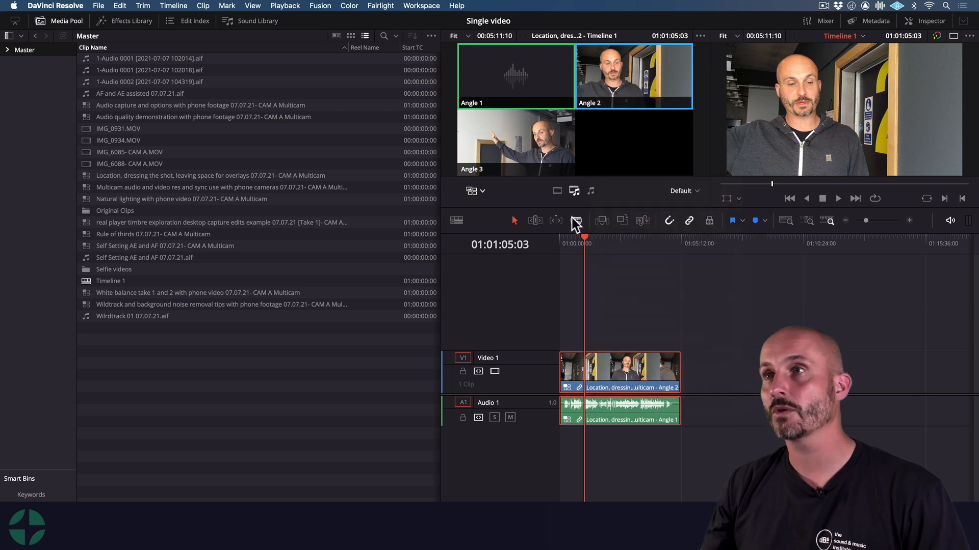
Play the timeline briefly from about 01:01:45 to listen to the Angle 1 audio under the Angle 2 picture.
click(600, 240)
key(space)
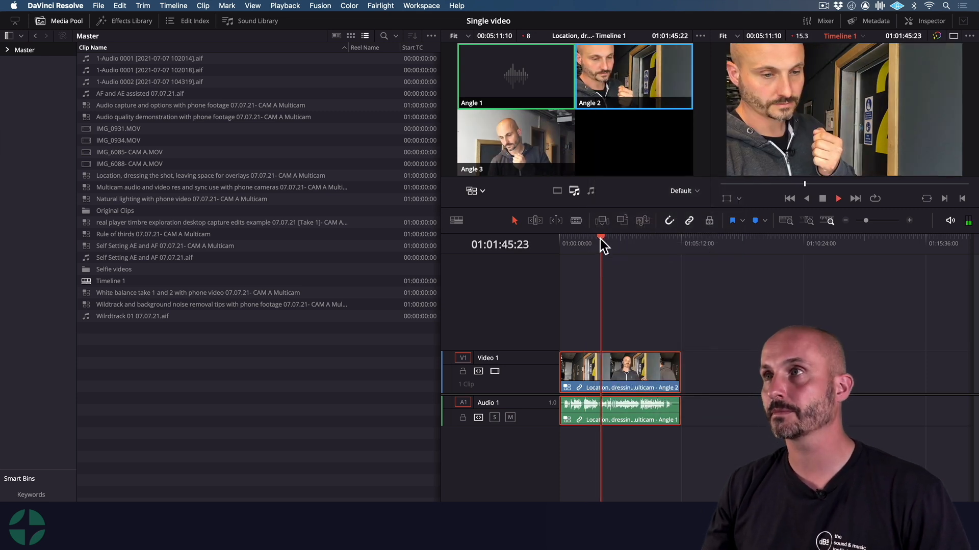
key(space)
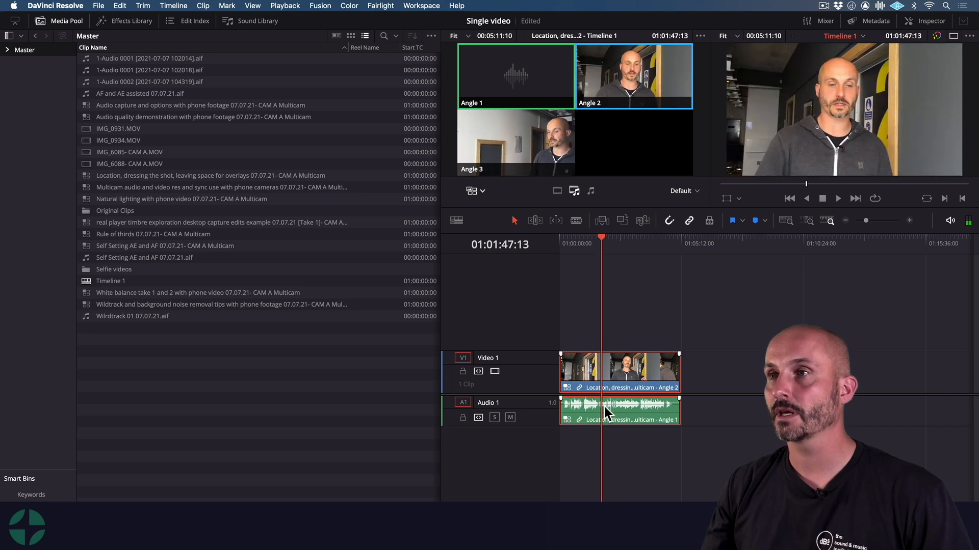
Switch the Audio 1 multicam clip to Angle 2.
right_click(604, 407)
mouse_move(729, 371)
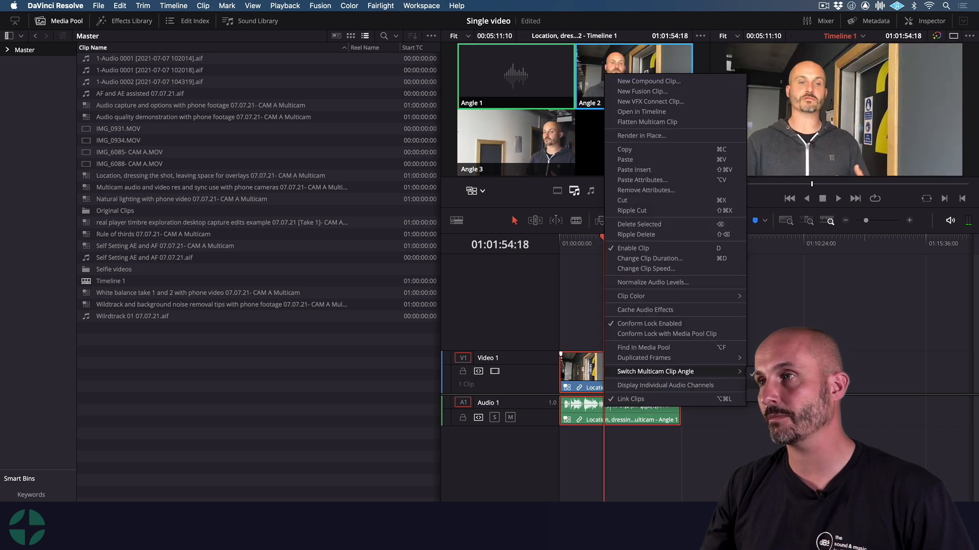
click(769, 384)
Play the timeline briefly from 01:01:32:14 to listen to the camera audio of Angle 2.
drag(599, 236, 595, 237)
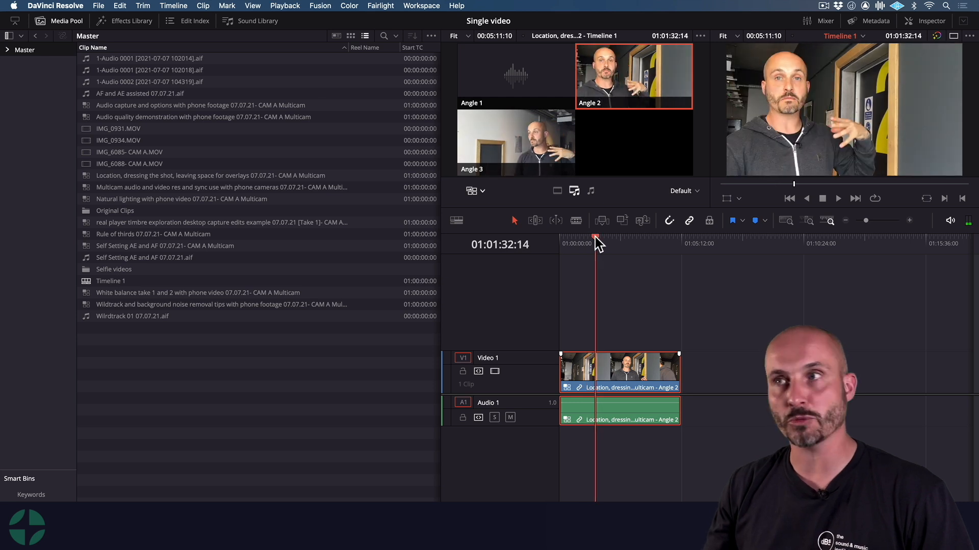
key(space)
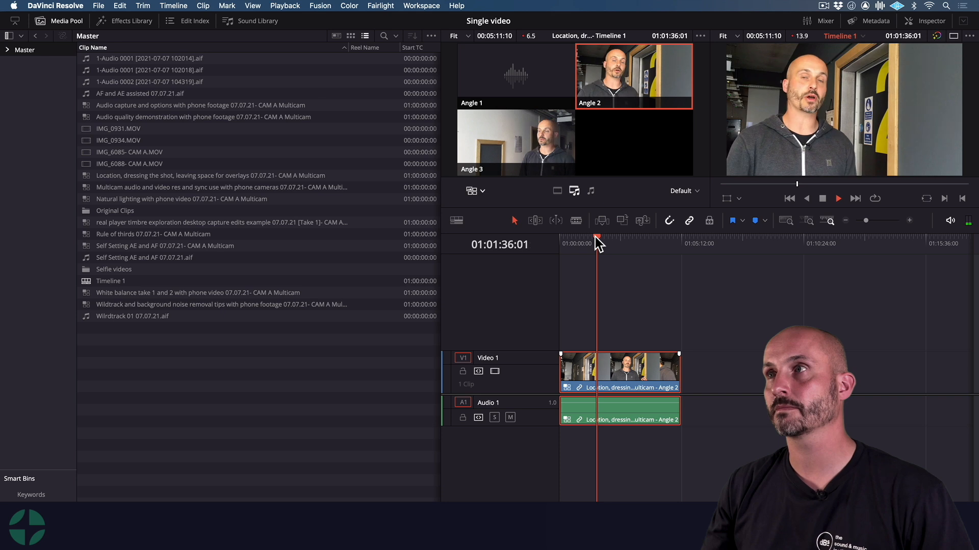
key(space)
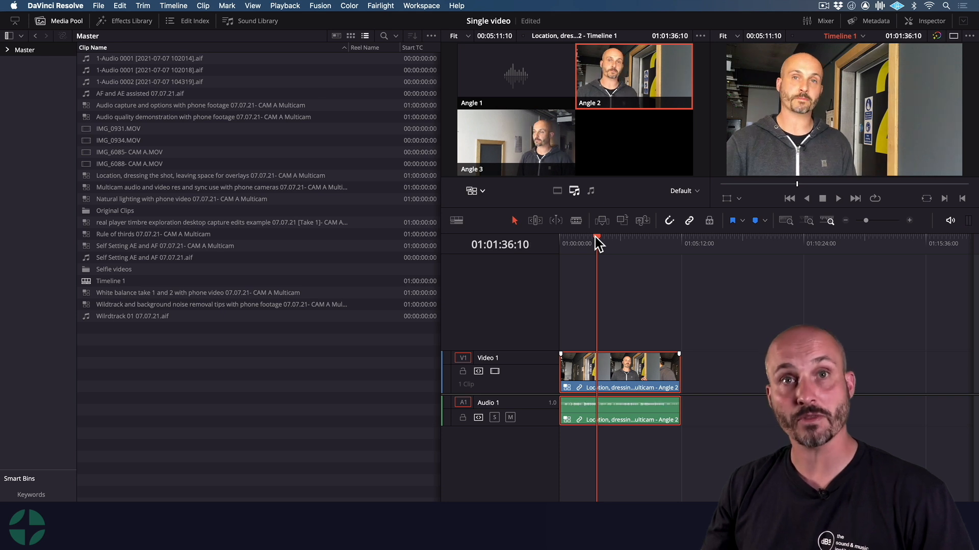